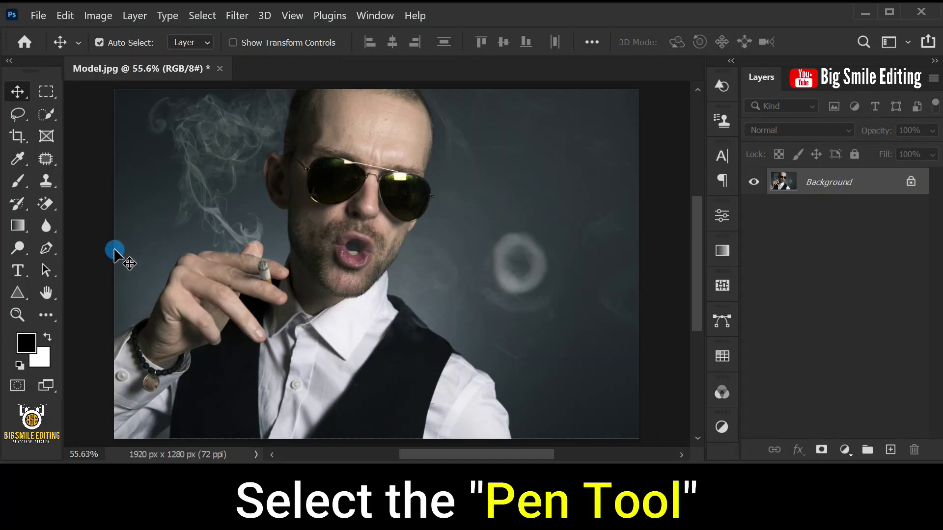
- With the Pen Tool, zoom in and start the man's outline path up the wrist edge
{"action": "left_click_drag", "start_coordinate": [46, 249], "coordinate": [89, 251]}
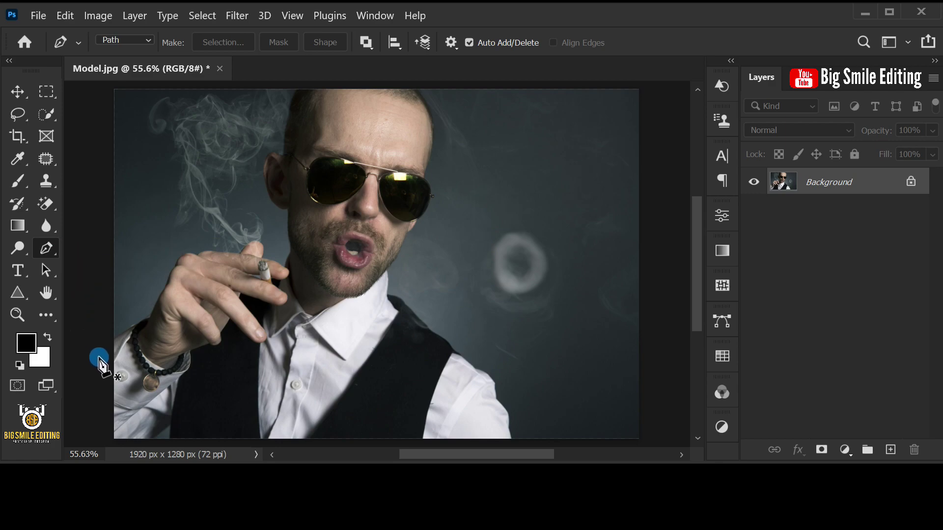
{"action": "scroll", "coordinate": [118, 366], "scroll_direction": "up", "scroll_amount": 3}
{"action": "scroll", "coordinate": [118, 366], "scroll_direction": "up", "scroll_amount": 3}
{"action": "scroll", "coordinate": [148, 301], "scroll_direction": "up", "scroll_amount": 2}
{"action": "scroll", "coordinate": [135, 309], "scroll_direction": "up", "scroll_amount": 2}
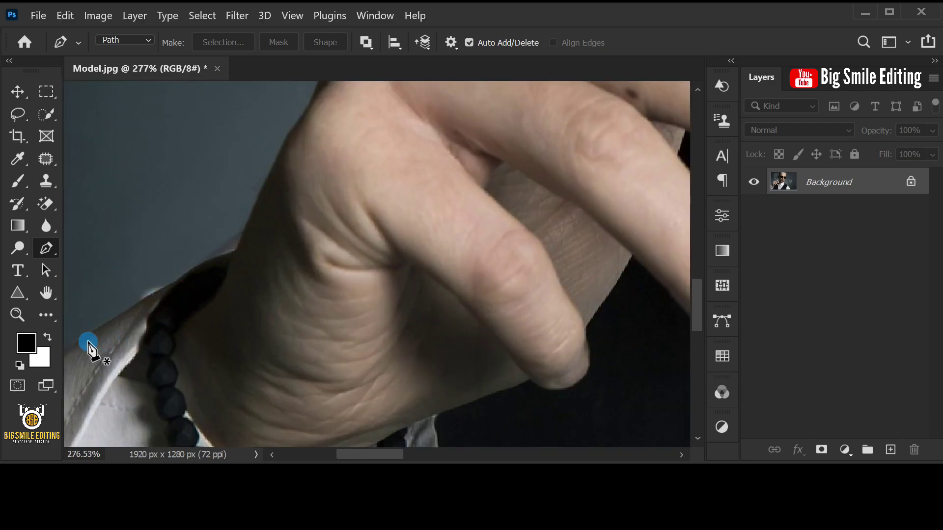
{"action": "left_click", "coordinate": [66, 350]}
{"action": "left_click_drag", "start_coordinate": [93, 347], "coordinate": [118, 344]}
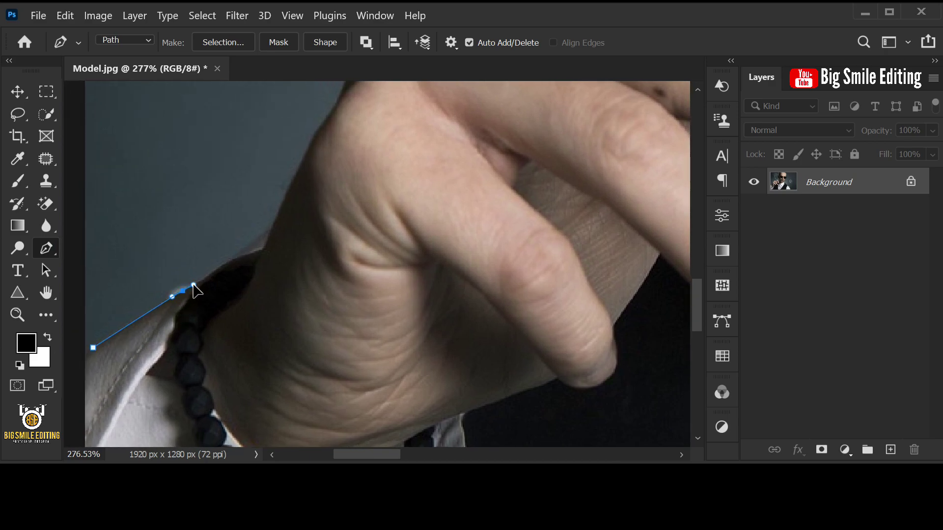
{"action": "left_click", "coordinate": [223, 266]}
{"action": "left_click", "coordinate": [261, 249]}
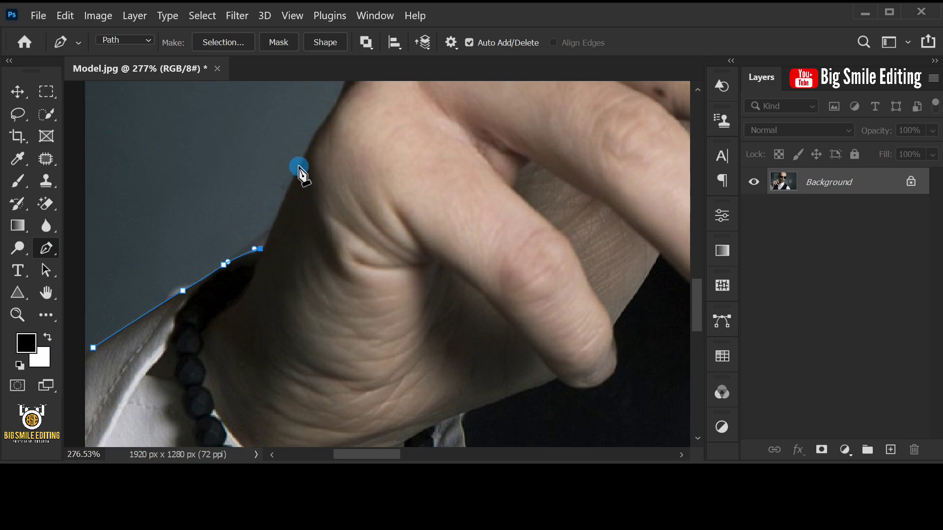
{"action": "mouse_move", "coordinate": [298, 165]}
{"action": "left_mouse_down"}
{"action": "mouse_move", "coordinate": [306, 153]}
{"action": "mouse_move", "coordinate": [225, 293]}
{"action": "left_mouse_up"}
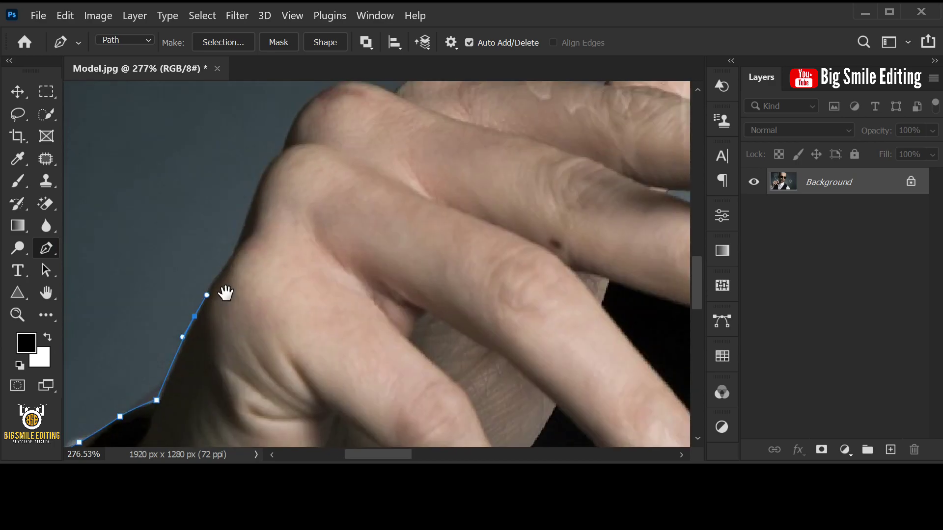
- Continue the path over the knuckle, along the finger tops and around the fingertip
{"action": "left_click_drag", "start_coordinate": [241, 241], "coordinate": [216, 305]}
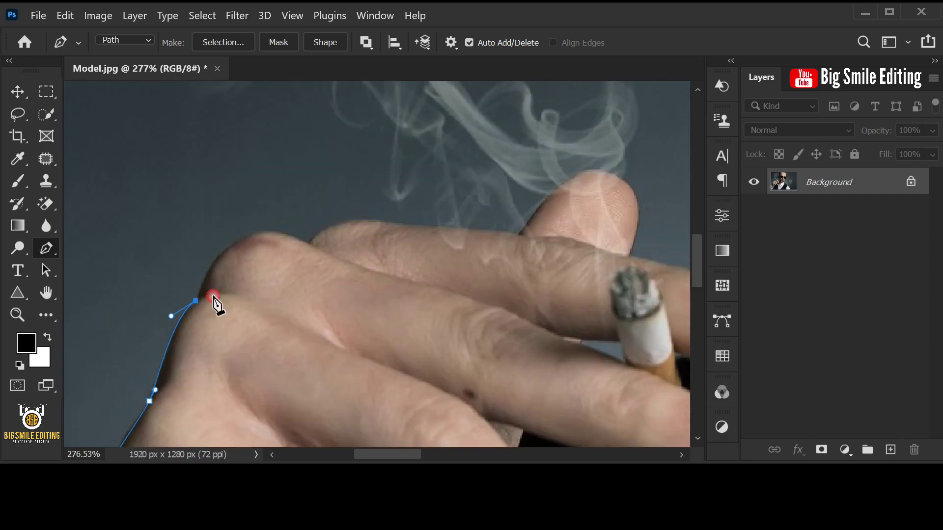
{"action": "left_click_drag", "start_coordinate": [308, 245], "coordinate": [390, 295]}
{"action": "left_click", "coordinate": [344, 222]}
{"action": "left_click", "coordinate": [440, 227]}
{"action": "left_click", "coordinate": [518, 234]}
{"action": "left_click_drag", "start_coordinate": [590, 170], "coordinate": [618, 173]}
{"action": "left_click", "coordinate": [630, 258]}
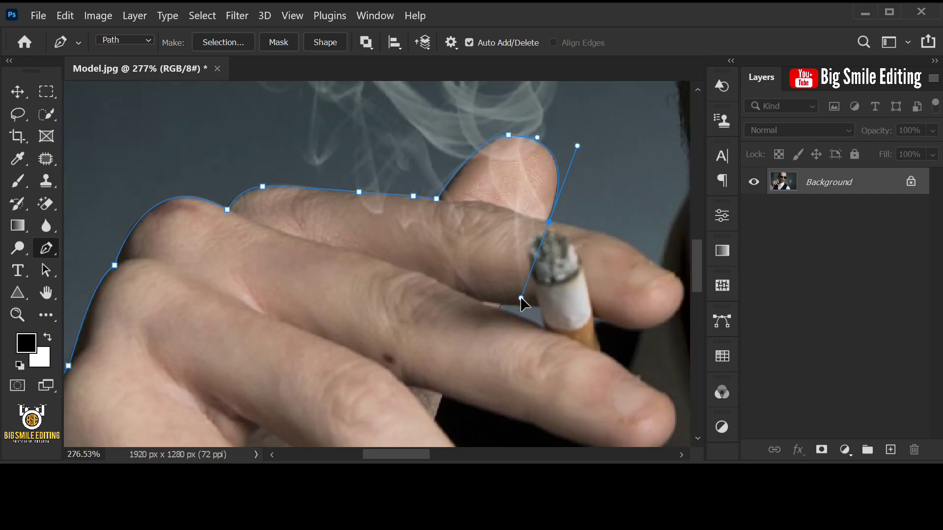
{"action": "left_click_drag", "start_coordinate": [598, 257], "coordinate": [328, 208]}
{"action": "left_click_drag", "start_coordinate": [426, 160], "coordinate": [436, 154]}
{"action": "left_click_drag", "start_coordinate": [454, 131], "coordinate": [419, 332]}
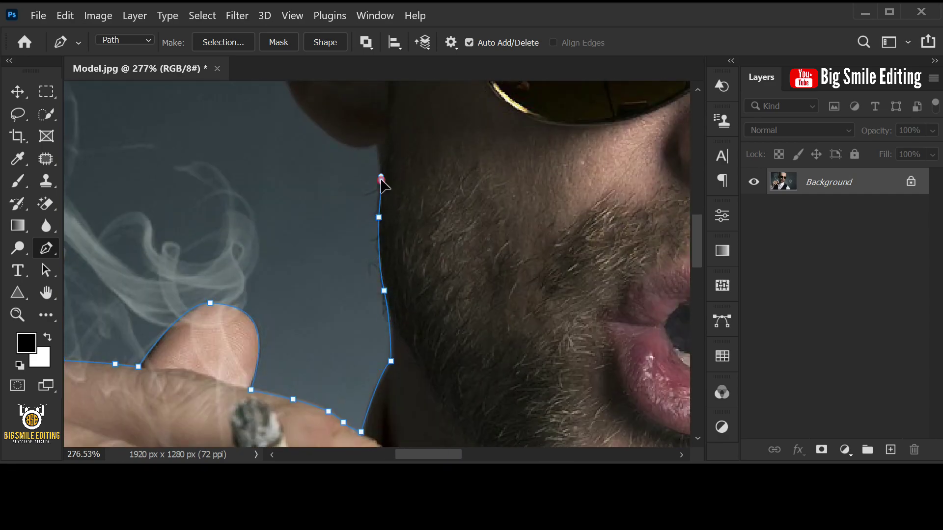
- Extend the path around the ear, over the top of the head and down its side
{"action": "left_click_drag", "start_coordinate": [381, 183], "coordinate": [295, 326]}
{"action": "left_click", "coordinate": [275, 236]}
{"action": "mouse_move", "coordinate": [259, 145]}
{"action": "left_mouse_down"}
{"action": "mouse_move", "coordinate": [276, 130]}
{"action": "mouse_move", "coordinate": [184, 215]}
{"action": "left_mouse_up"}
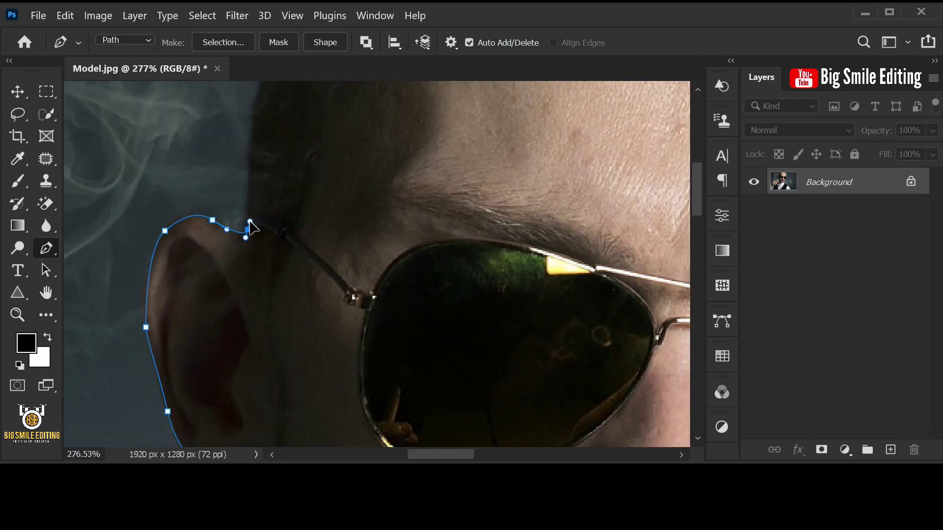
{"action": "left_click_drag", "start_coordinate": [250, 221], "coordinate": [206, 379]}
{"action": "left_click", "coordinate": [218, 249]}
{"action": "left_click", "coordinate": [253, 202]}
{"action": "left_click", "coordinate": [457, 219]}
{"action": "scroll", "coordinate": [494, 336], "scroll_direction": "down", "scroll_amount": 5}
{"action": "left_click_drag", "start_coordinate": [497, 276], "coordinate": [494, 336]}
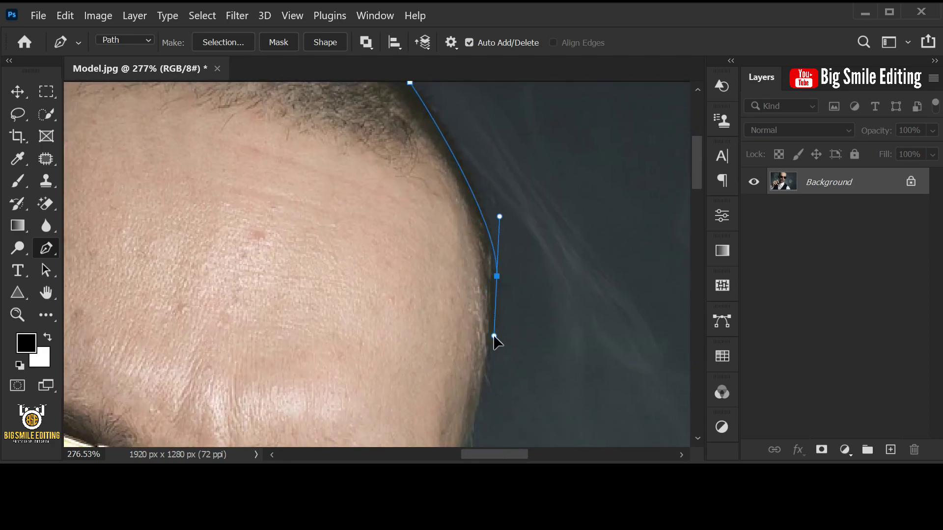
{"action": "scroll", "coordinate": [494, 336], "scroll_direction": "down", "scroll_amount": 5}
{"action": "scroll", "coordinate": [507, 337], "scroll_direction": "down", "scroll_amount": 5}
{"action": "left_click", "coordinate": [456, 179]}
{"action": "left_click", "coordinate": [490, 256]}
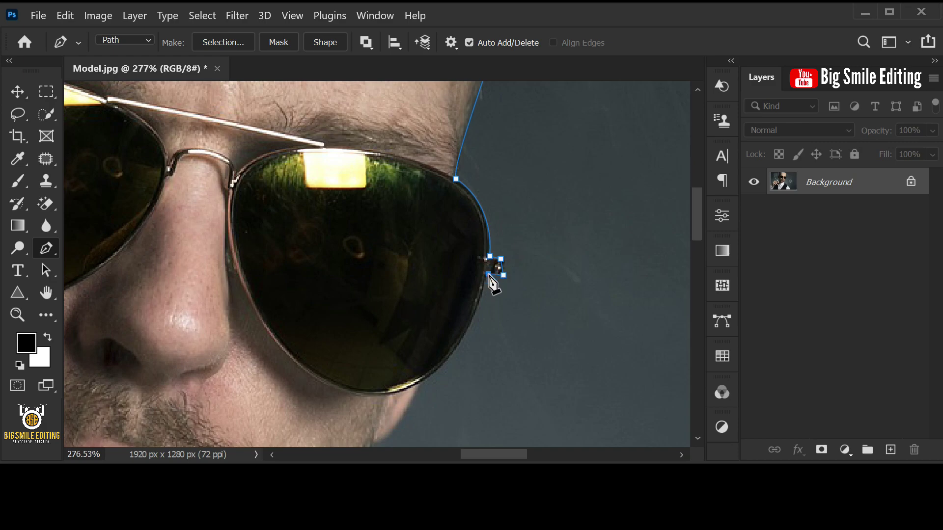
- Trace the path around the sunglasses edge, down the cheek and along the jawline to the chin
{"action": "left_click_drag", "start_coordinate": [490, 278], "coordinate": [543, 188]}
{"action": "left_click_drag", "start_coordinate": [476, 293], "coordinate": [427, 317]}
{"action": "left_click_drag", "start_coordinate": [464, 375], "coordinate": [464, 248]}
{"action": "mouse_move", "coordinate": [496, 227]}
{"action": "left_mouse_down"}
{"action": "mouse_move", "coordinate": [501, 235]}
{"action": "mouse_move", "coordinate": [501, 141]}
{"action": "left_mouse_up"}
{"action": "left_click_drag", "start_coordinate": [437, 302], "coordinate": [400, 337]}
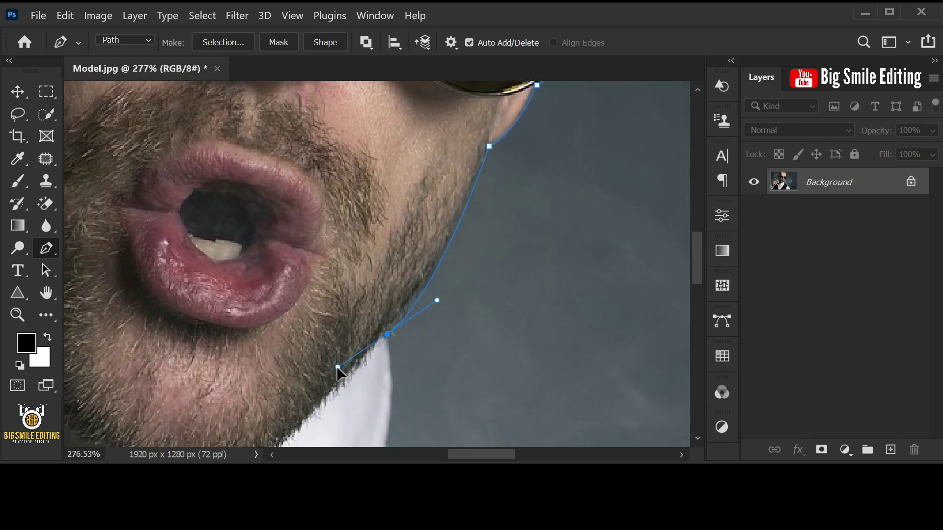
{"action": "left_click_drag", "start_coordinate": [337, 371], "coordinate": [337, 223]}
{"action": "left_click", "coordinate": [429, 271]}
- Follow the shoulder and shirt edge, close the path at the collar and fit the photo on screen
{"action": "left_click_drag", "start_coordinate": [581, 392], "coordinate": [405, 185]}
{"action": "left_click", "coordinate": [596, 348]}
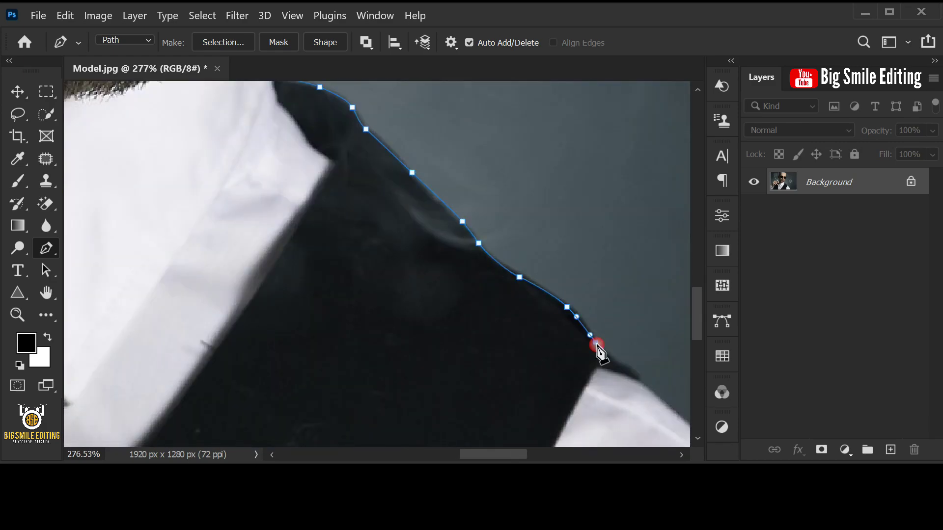
{"action": "left_click_drag", "start_coordinate": [600, 353], "coordinate": [385, 191]}
{"action": "left_click", "coordinate": [452, 251]}
{"action": "left_click", "coordinate": [517, 278]}
{"action": "left_click", "coordinate": [544, 305]}
{"action": "mouse_move", "coordinate": [556, 379]}
{"action": "left_mouse_down"}
{"action": "mouse_move", "coordinate": [505, 384]}
{"action": "mouse_move", "coordinate": [506, 221]}
{"action": "left_mouse_up"}
{"action": "mouse_move", "coordinate": [322, 310]}
{"action": "left_mouse_down"}
{"action": "mouse_move", "coordinate": [301, 311]}
{"action": "mouse_move", "coordinate": [535, 373]}
{"action": "mouse_move", "coordinate": [143, 426]}
{"action": "left_mouse_up"}
{"action": "scroll", "coordinate": [143, 427], "scroll_direction": "up", "scroll_amount": 3}
{"action": "left_click", "coordinate": [218, 125]}
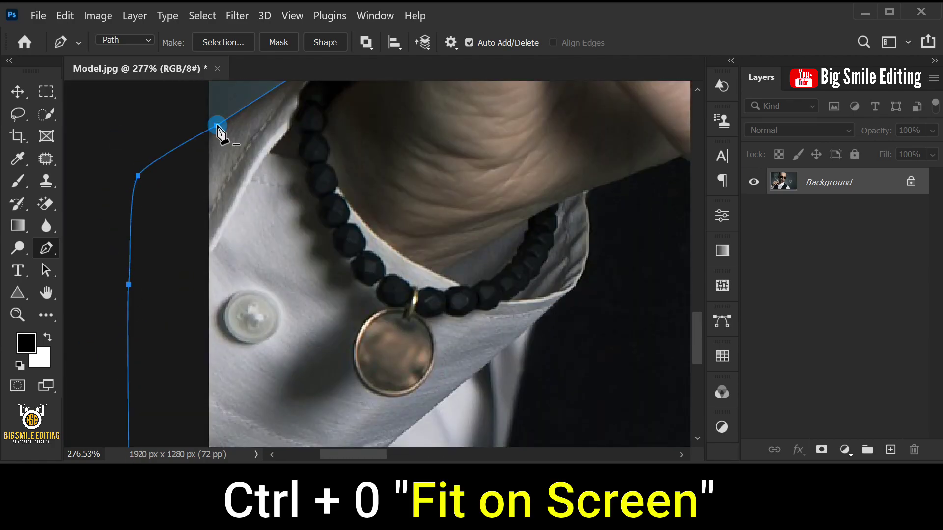
{"action": "key", "text": "ctrl+0"}
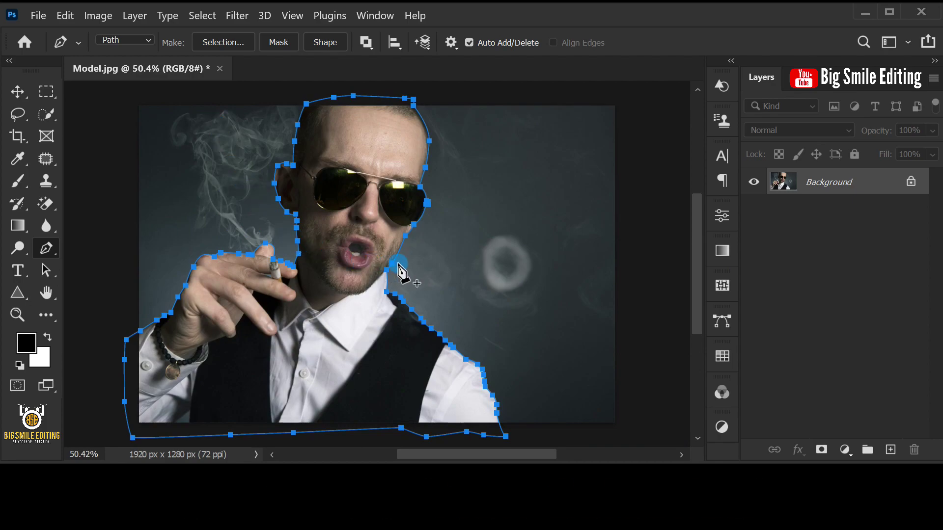
- Load the outline path as a selection and turn it into a layer mask on Layer 0
{"action": "key", "text": "ctrl+Return"}
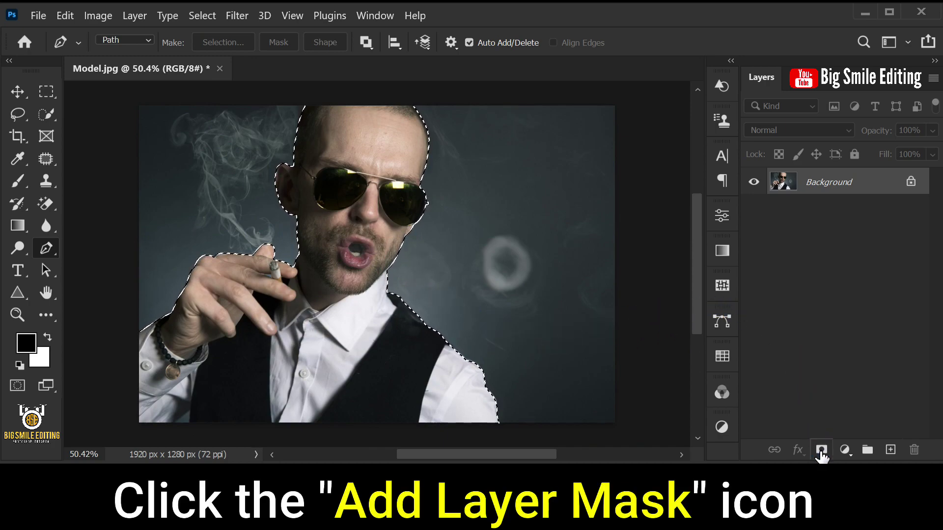
{"action": "left_click", "coordinate": [822, 450]}
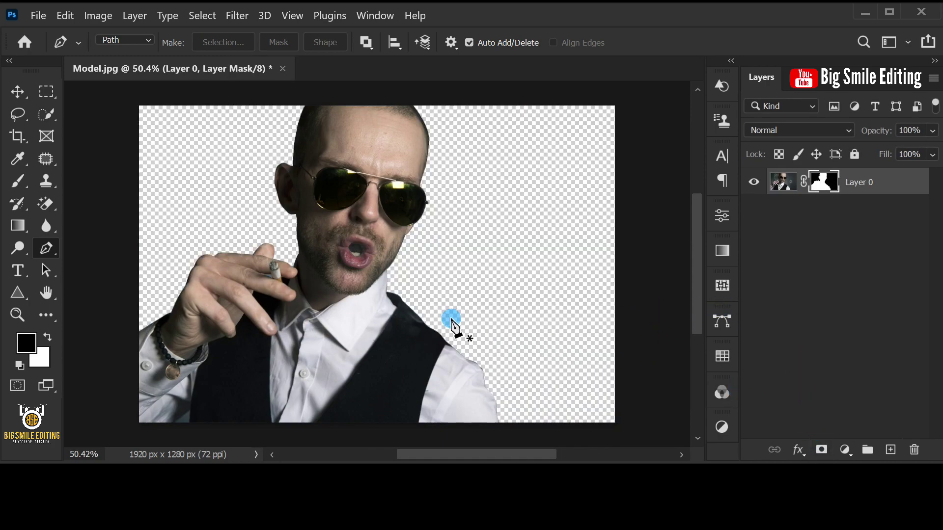
- Place the Background street photo embedded and move its layer below Layer 0
{"action": "left_click", "coordinate": [41, 17]}
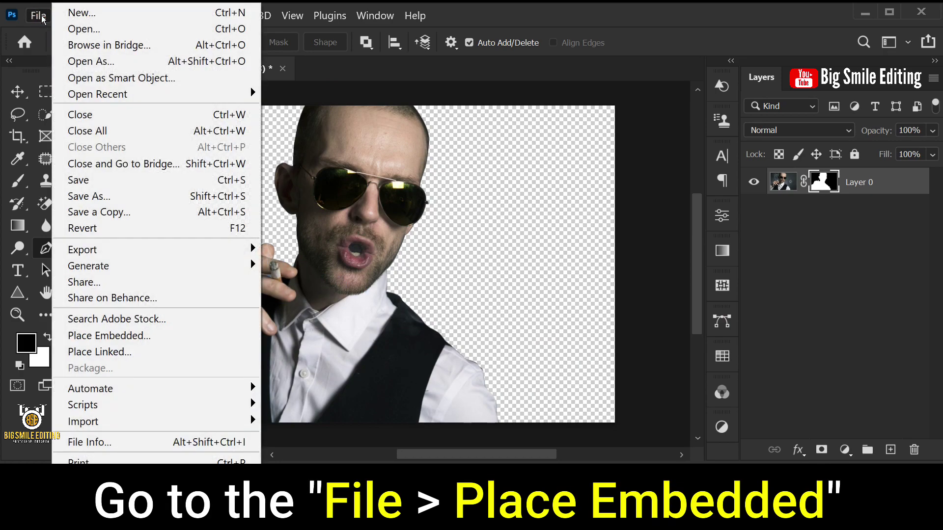
{"action": "left_click", "coordinate": [193, 337]}
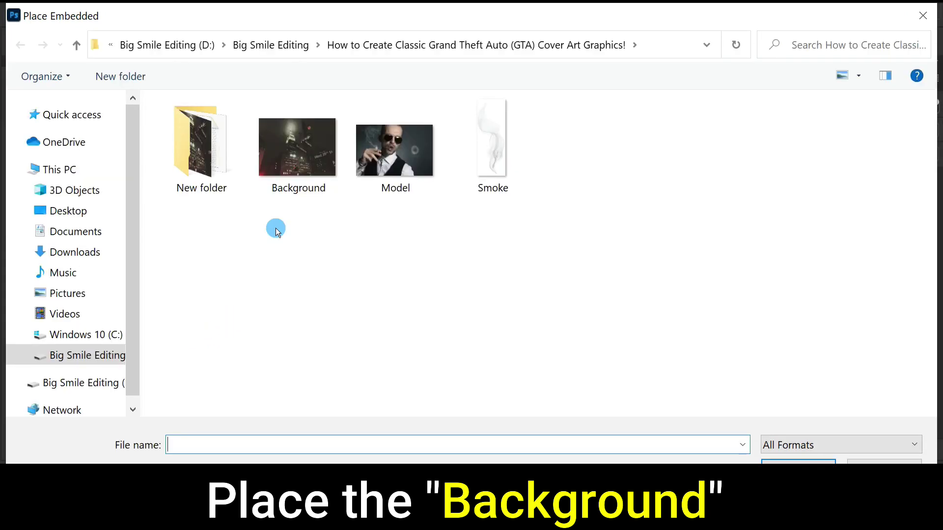
{"action": "double_click", "coordinate": [291, 161]}
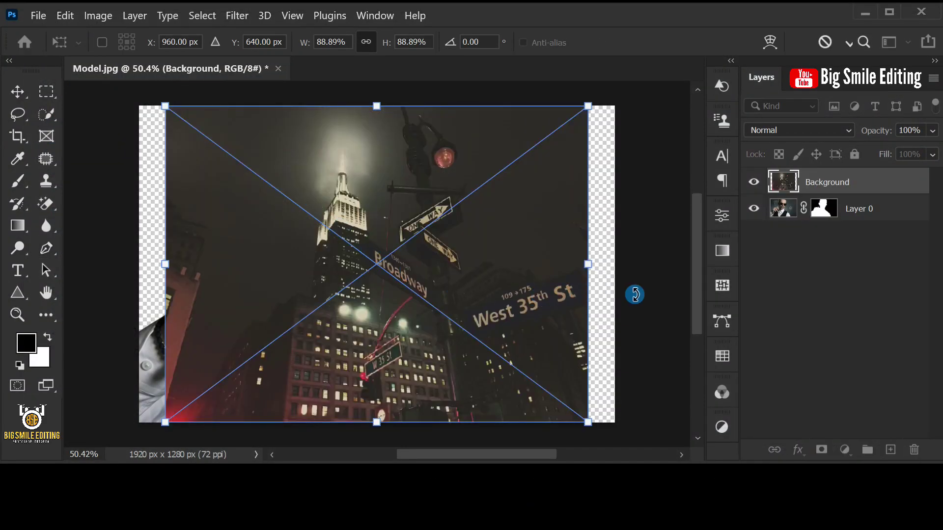
{"action": "left_click_drag", "start_coordinate": [891, 182], "coordinate": [888, 257]}
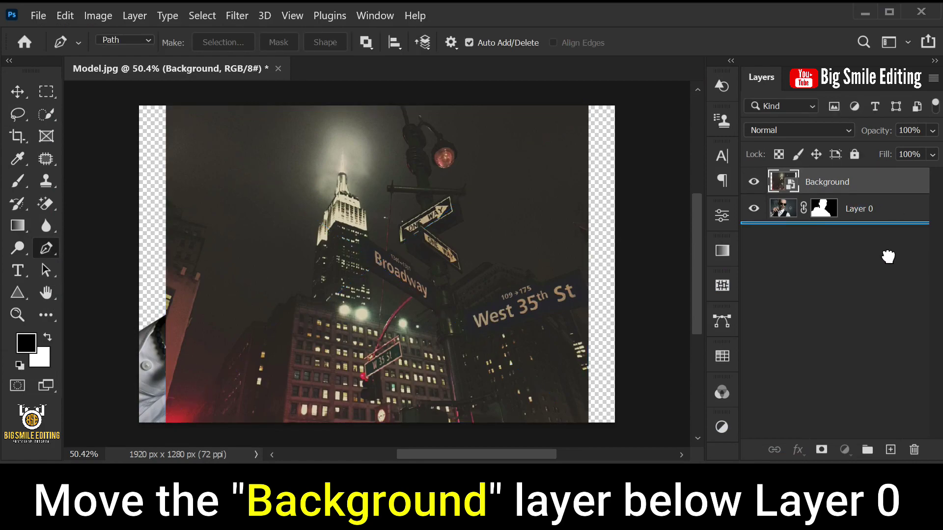
{"action": "left_click_drag", "start_coordinate": [886, 214], "coordinate": [890, 248]}
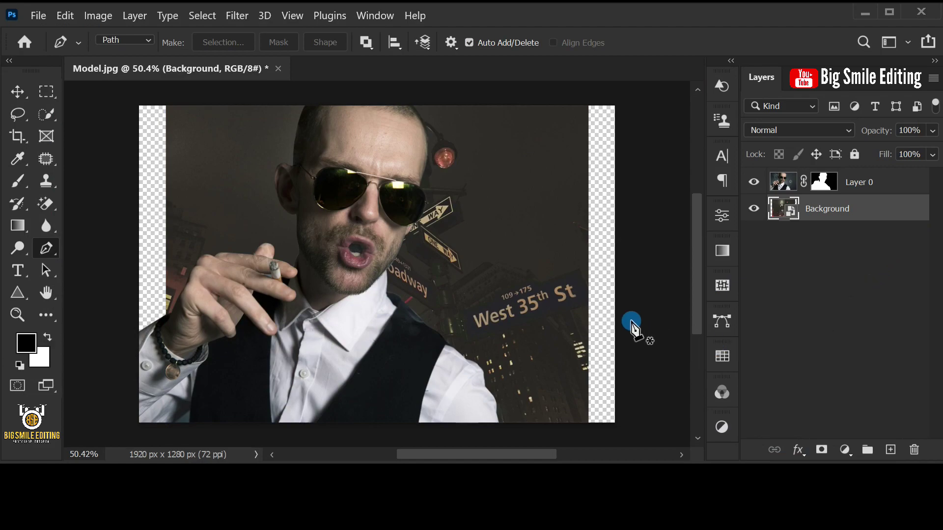
- Scale the street photo up to cover the whole canvas and raise it slightly
{"action": "key", "text": "ctrl+t"}
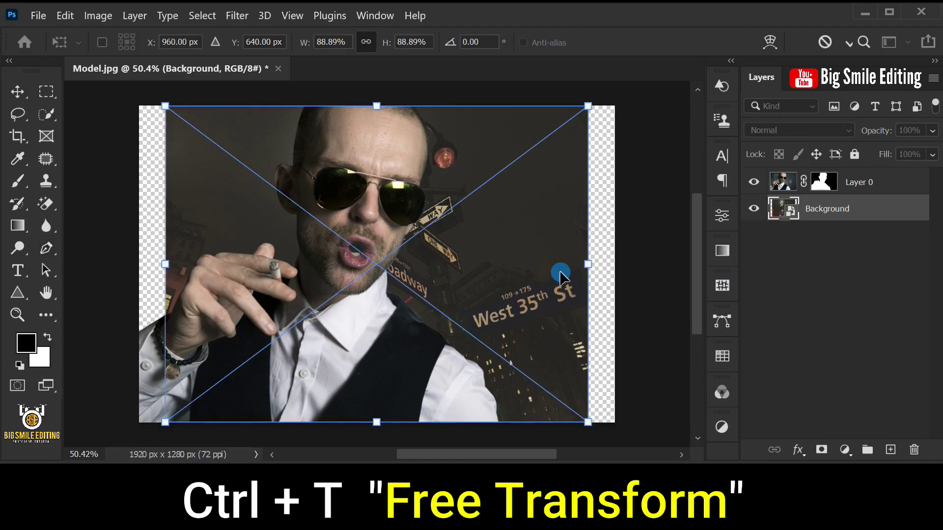
{"action": "left_click_drag", "start_coordinate": [588, 263], "coordinate": [614, 264]}
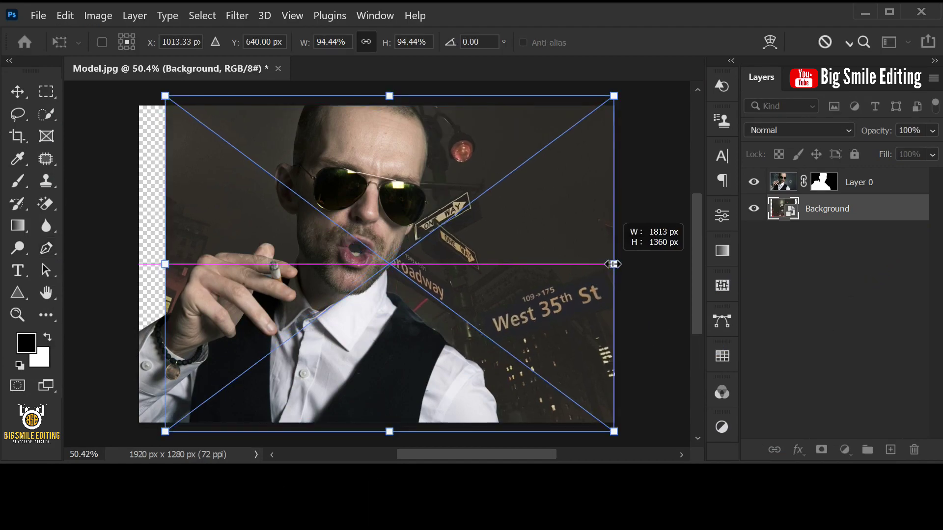
{"action": "left_click_drag", "start_coordinate": [178, 273], "coordinate": [139, 261]}
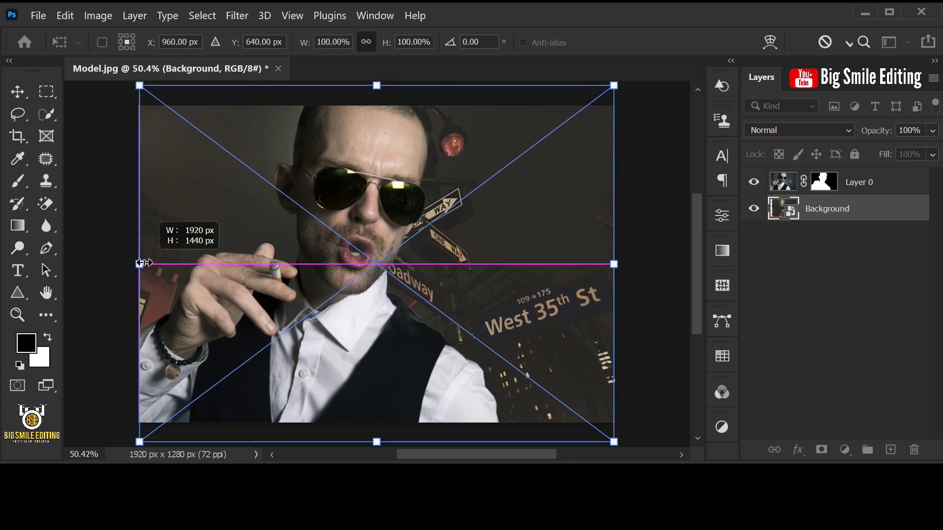
{"action": "left_click_drag", "start_coordinate": [374, 364], "coordinate": [372, 344]}
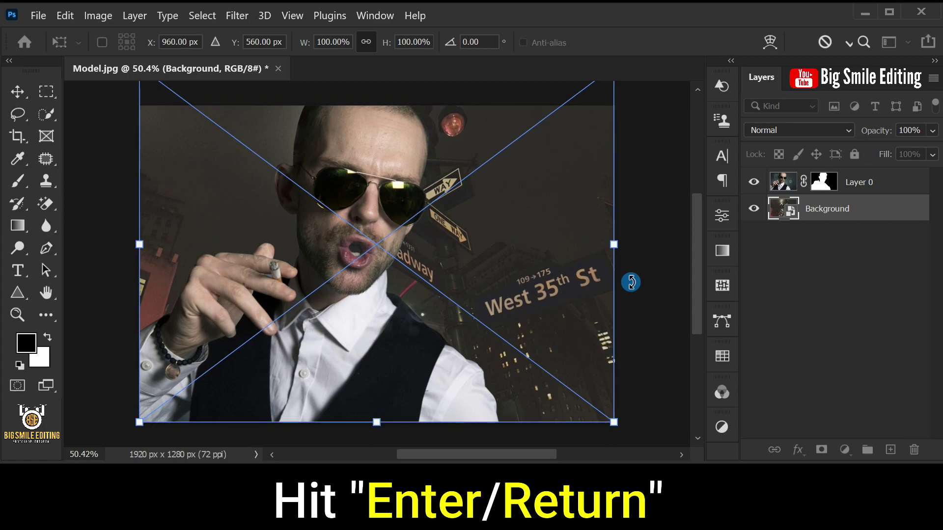
{"action": "key", "text": "Return"}
{"action": "key", "text": "p"}
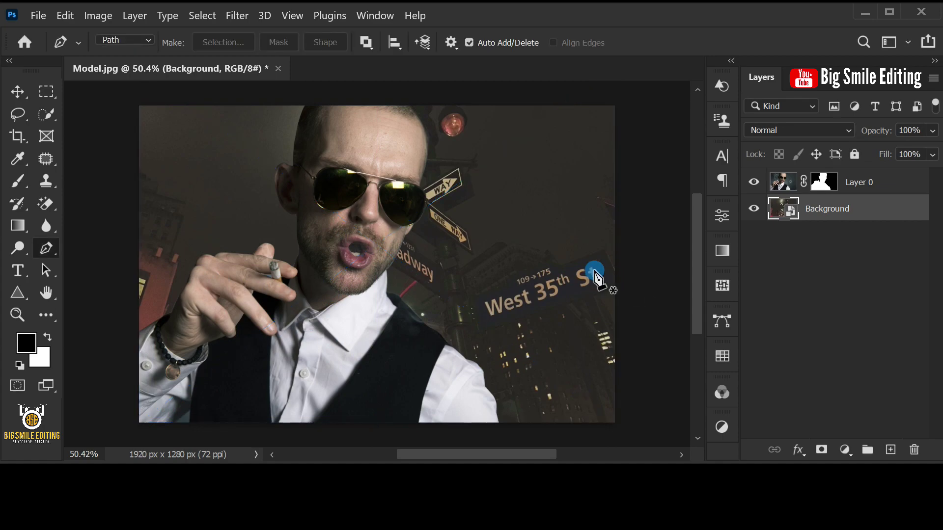
- Place the Smoke image above Layer 0, tilted about -30° and aligned with the cigarette tip
{"action": "scroll", "coordinate": [564, 260], "scroll_direction": "up", "scroll_amount": 1}
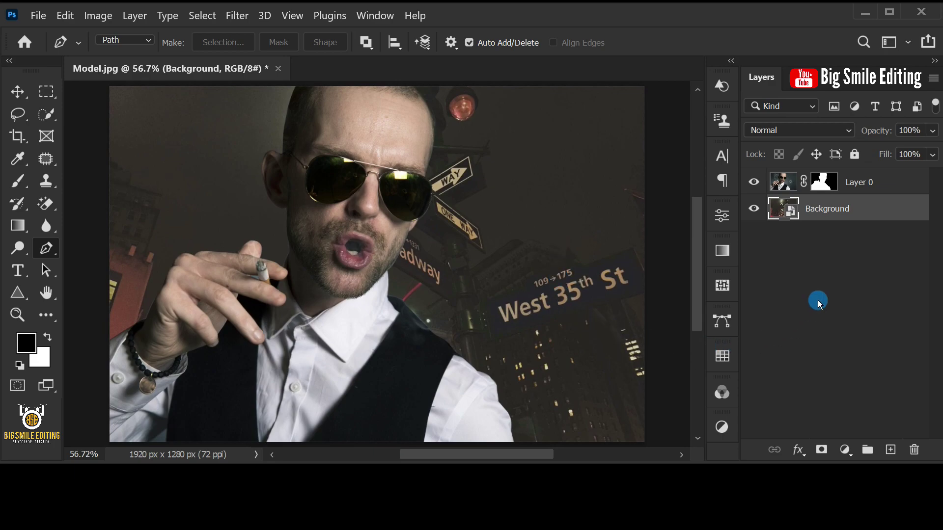
{"action": "left_click", "coordinate": [858, 184]}
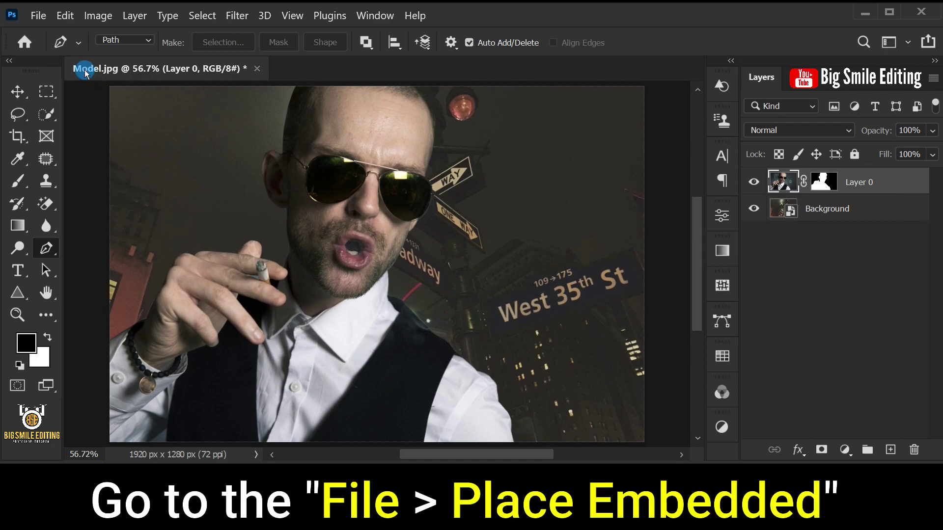
{"action": "left_click", "coordinate": [39, 16]}
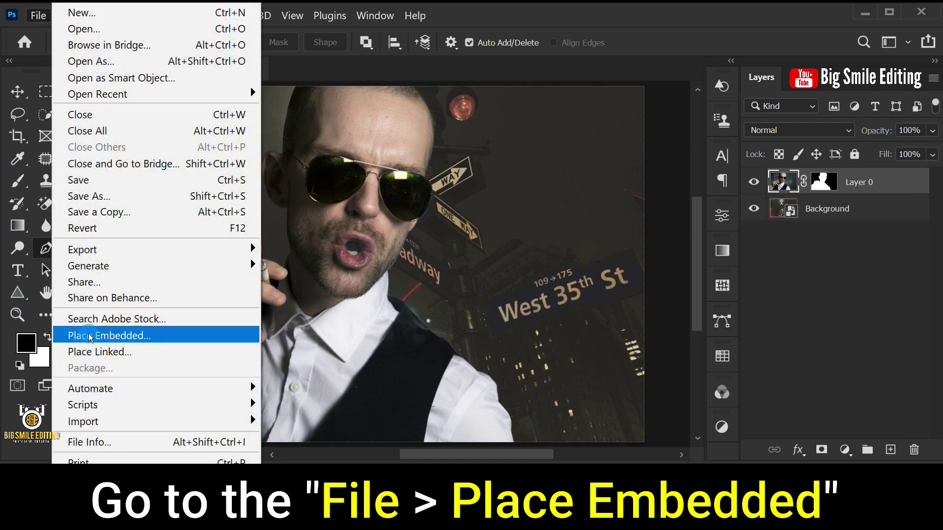
{"action": "left_click", "coordinate": [132, 335]}
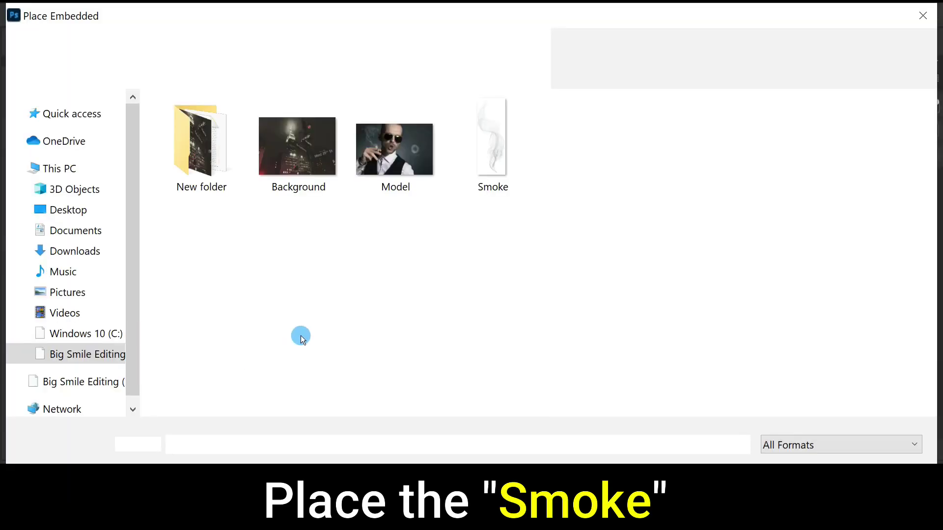
{"action": "double_click", "coordinate": [483, 135]}
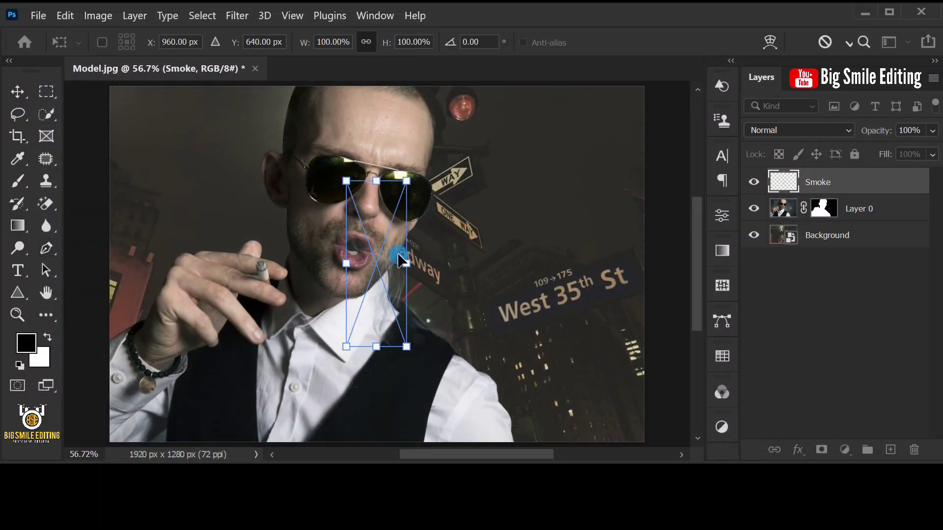
{"action": "left_click_drag", "start_coordinate": [395, 254], "coordinate": [222, 191]}
{"action": "left_click_drag", "start_coordinate": [230, 343], "coordinate": [290, 296]}
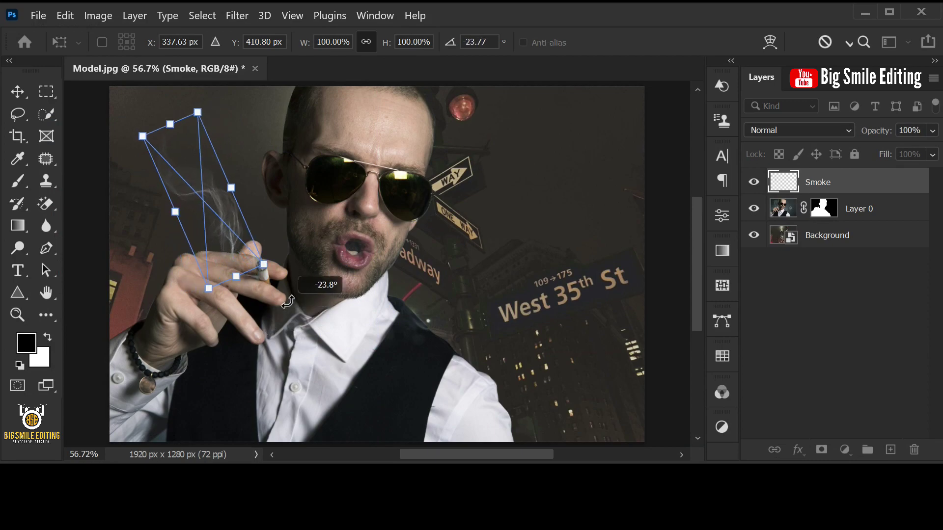
{"action": "left_click_drag", "start_coordinate": [228, 247], "coordinate": [246, 253]}
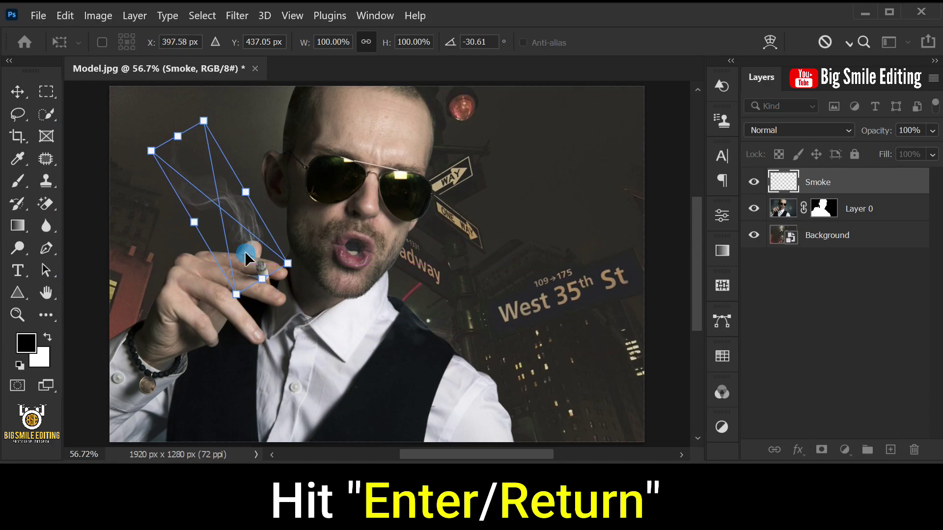
- Commit the smoke, then convert the Smoke and Layer 0 layers into one smart object
{"action": "key", "text": "Return"}
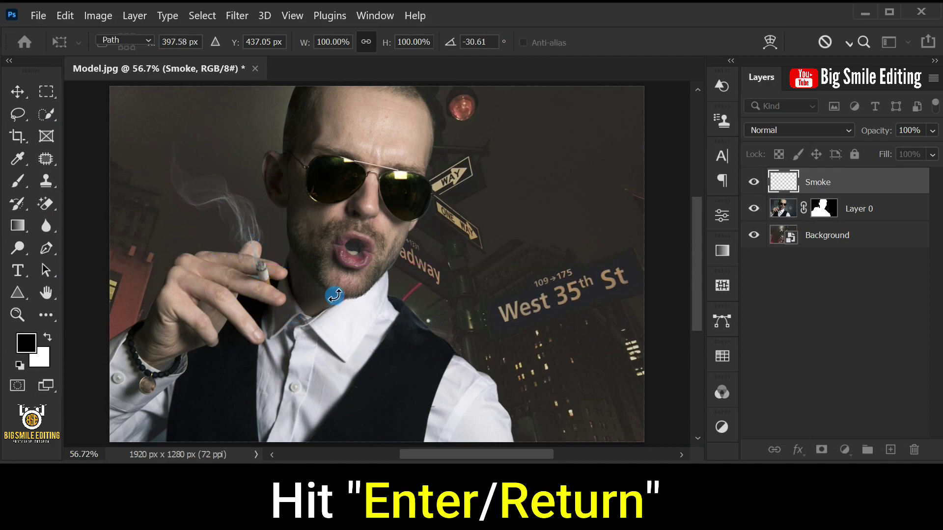
{"action": "key", "text": "p"}
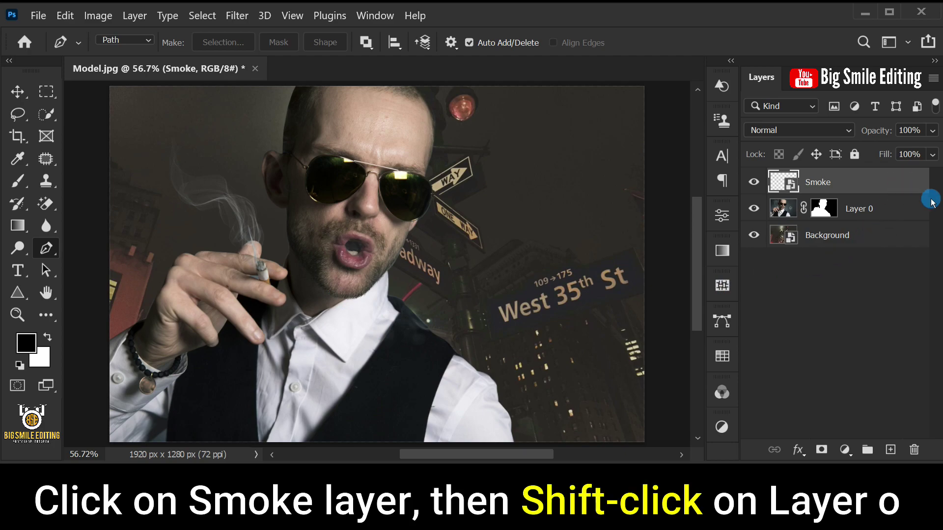
{"action": "left_click", "coordinate": [902, 211], "text": "shift"}
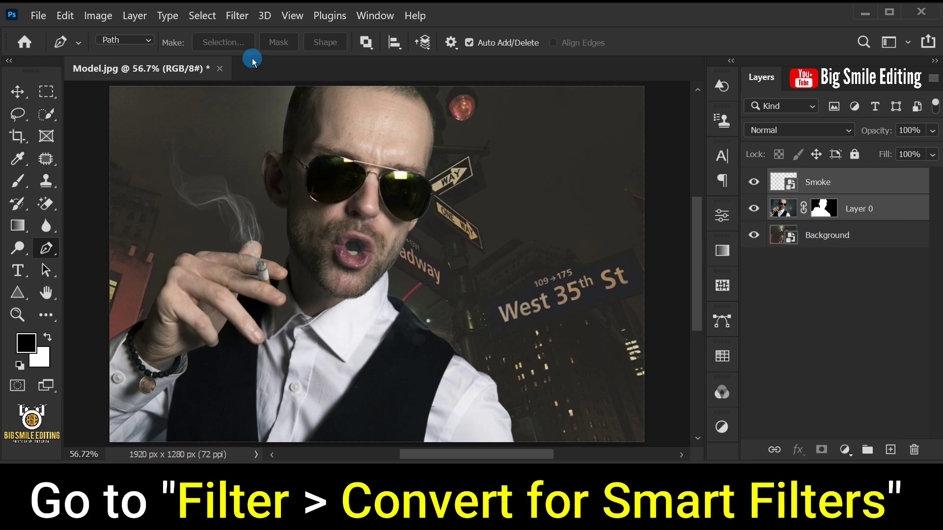
{"action": "left_click", "coordinate": [237, 15]}
{"action": "left_click", "coordinate": [320, 53]}
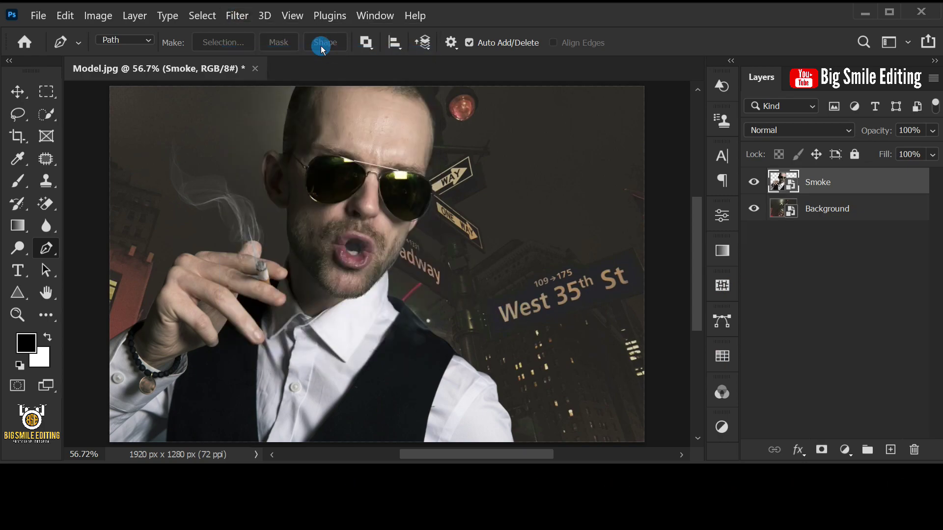
- Apply Shadows/Highlights with Amount 70 and Tone 60
{"action": "left_click", "coordinate": [100, 16]}
{"action": "mouse_move", "coordinate": [124, 54]}
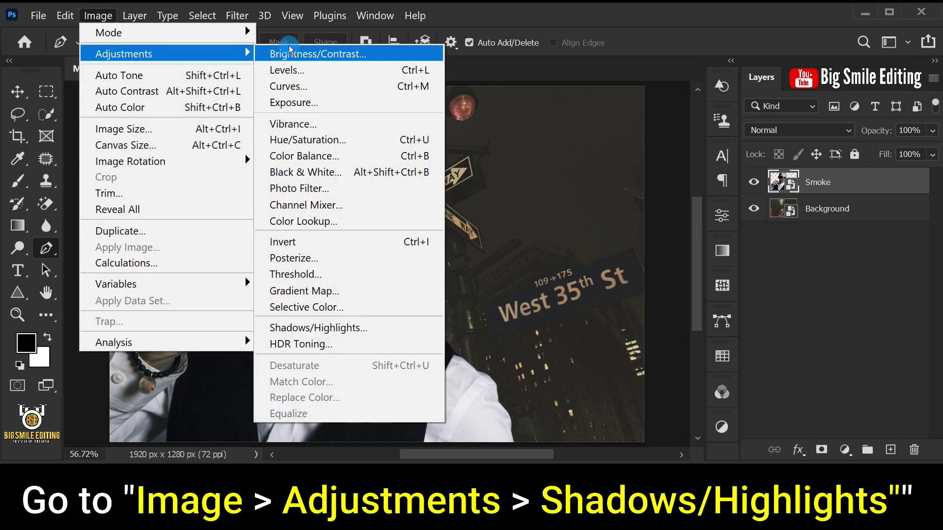
{"action": "left_click", "coordinate": [385, 328]}
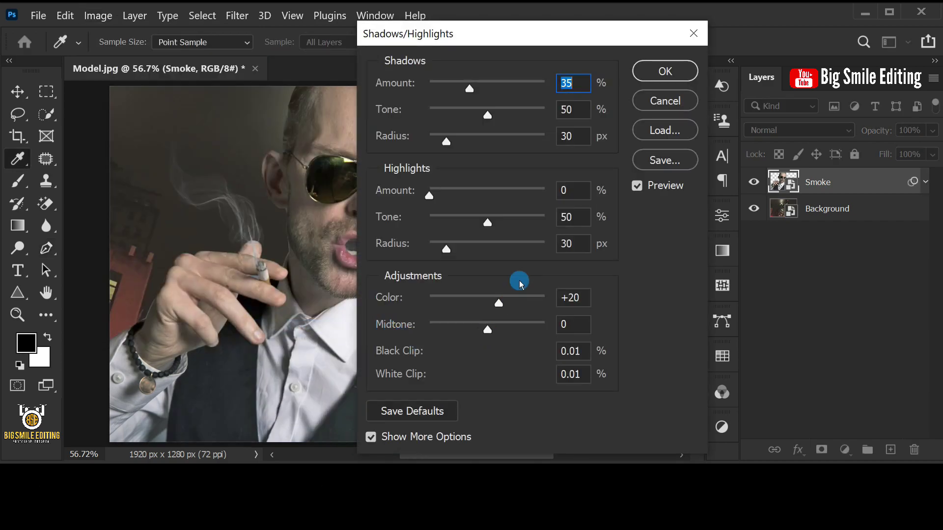
{"action": "left_click_drag", "start_coordinate": [554, 39], "coordinate": [587, 40]}
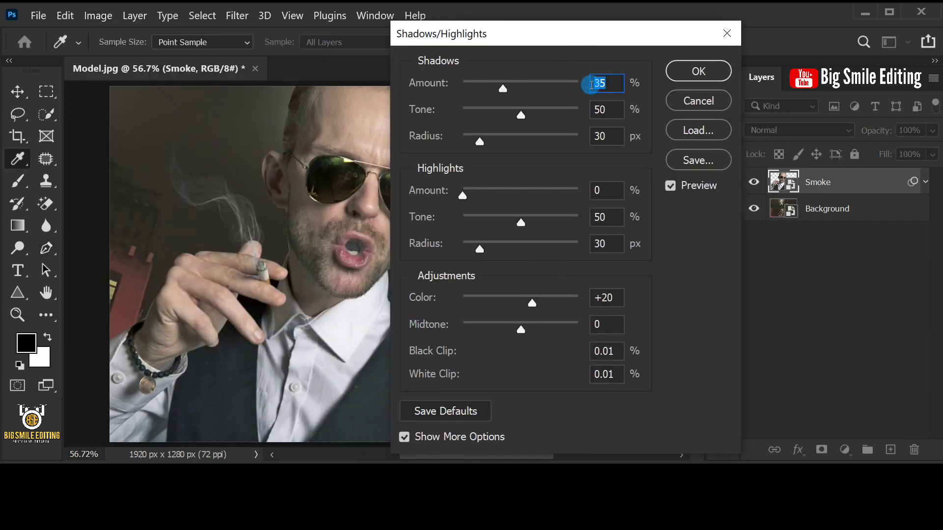
{"action": "type", "text": "70"}
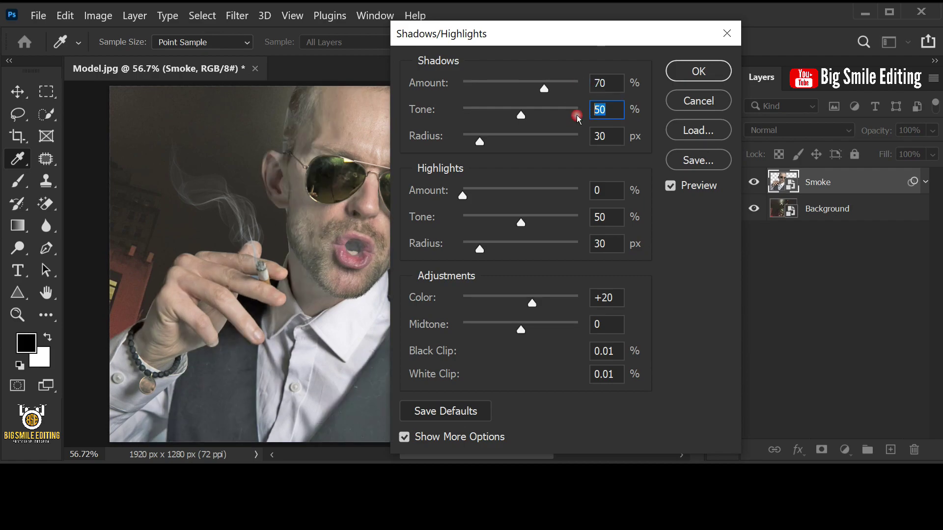
{"action": "type", "text": "60"}
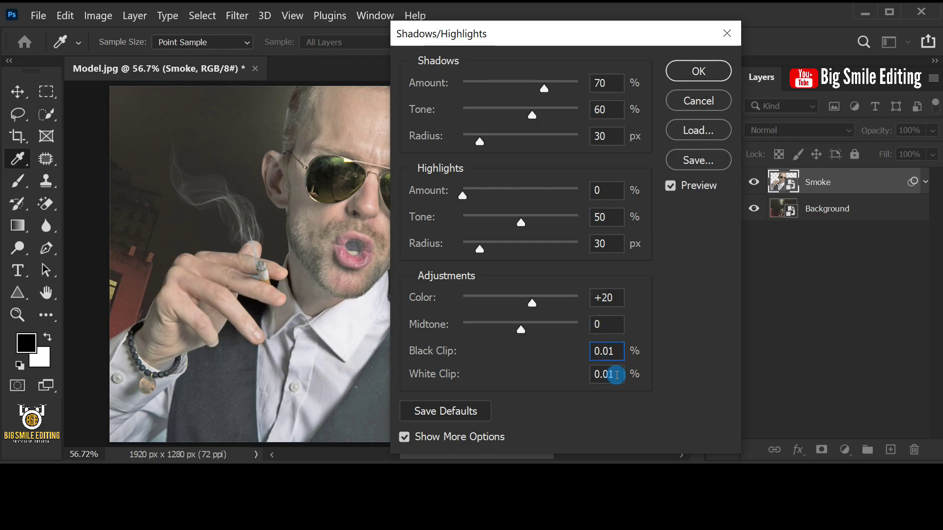
{"action": "left_click", "coordinate": [696, 74]}
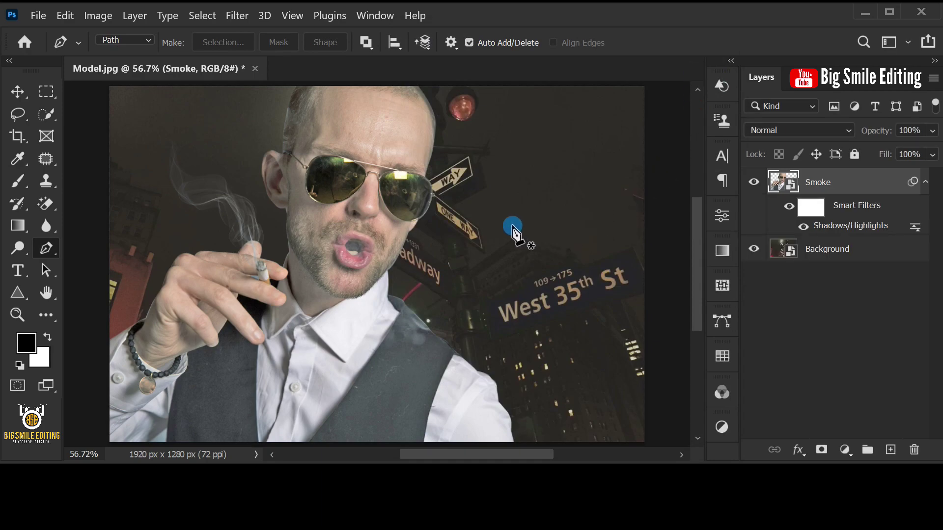
- Apply Oil Paint with Stylization 2, Cleanliness 10, Scale 3, Bristle Detail 0, Lighting off
{"action": "left_click", "coordinate": [237, 16]}
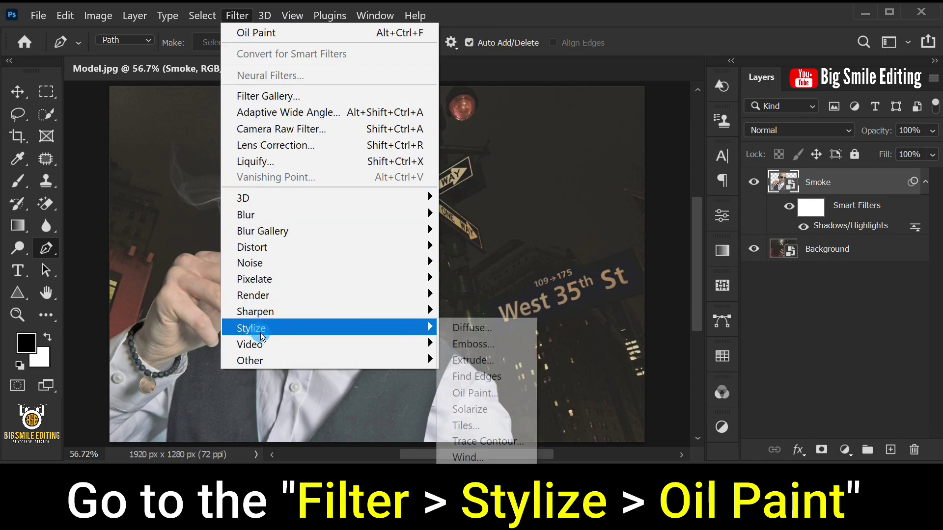
{"action": "mouse_move", "coordinate": [251, 328]}
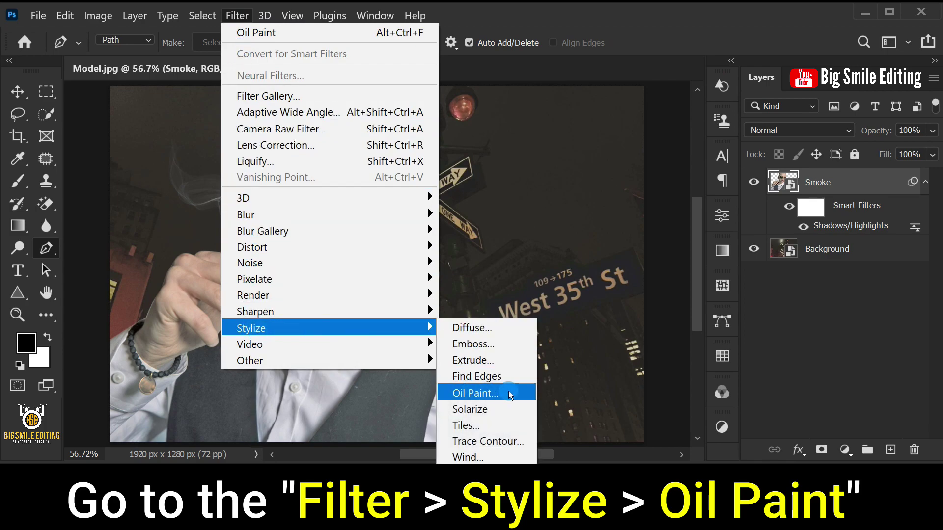
{"action": "left_click", "coordinate": [518, 392]}
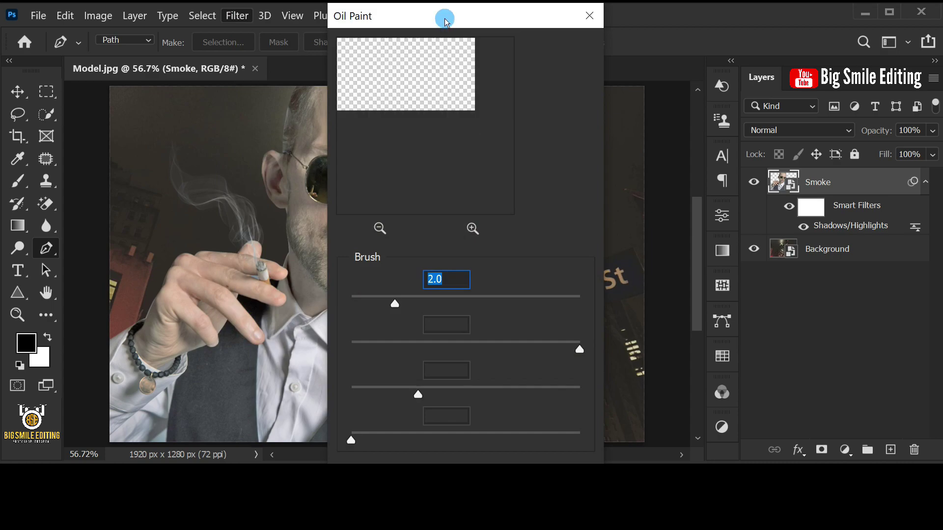
{"action": "left_click_drag", "start_coordinate": [460, 15], "coordinate": [599, 19]}
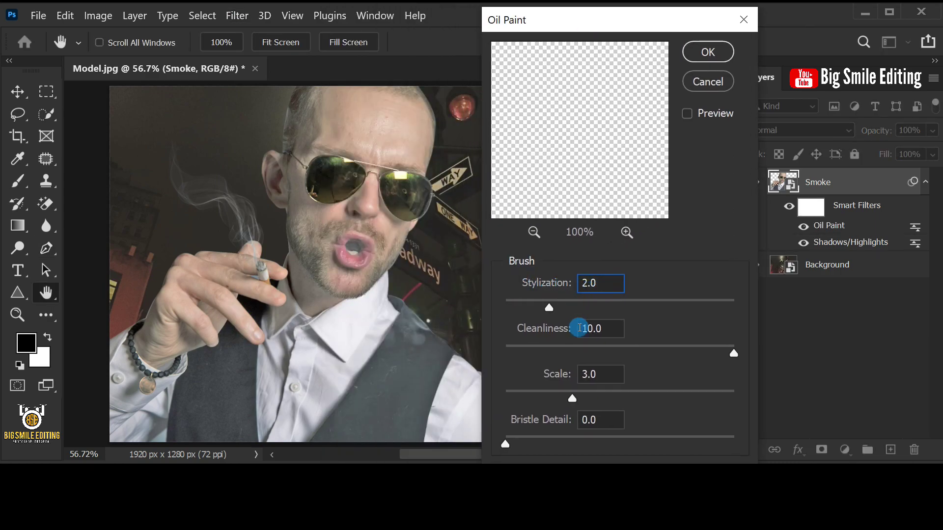
{"action": "left_click", "coordinate": [600, 372]}
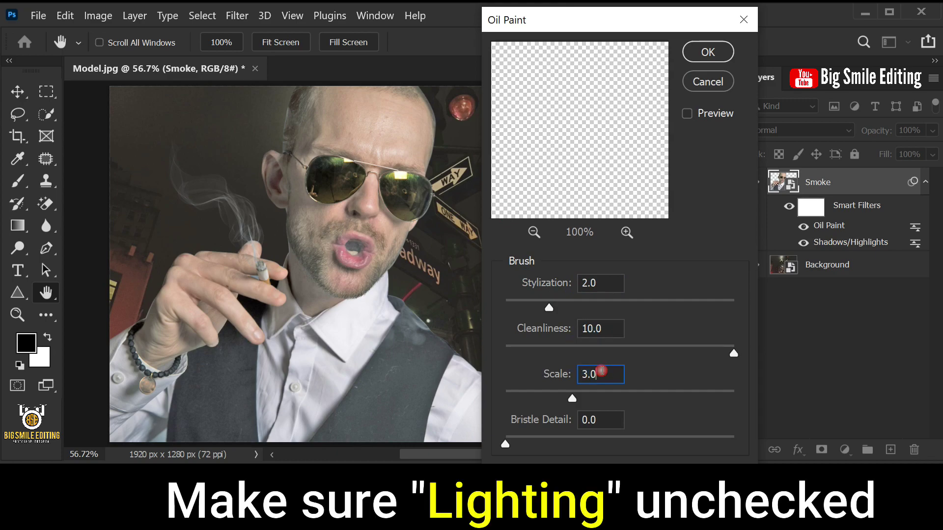
{"action": "left_click", "coordinate": [703, 54]}
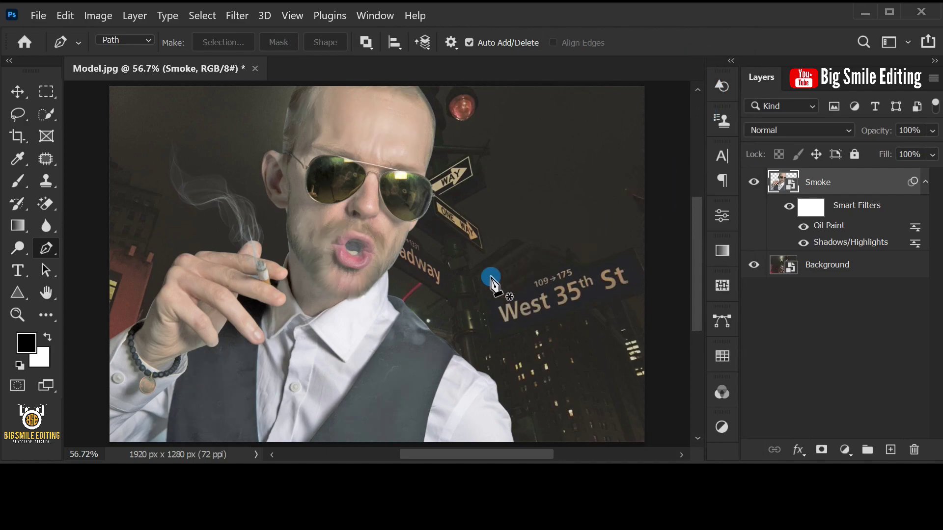
- With black foreground, apply Poster Edges: Thickness 2, Intensity 1, Posterization 2
{"action": "left_click", "coordinate": [31, 344]}
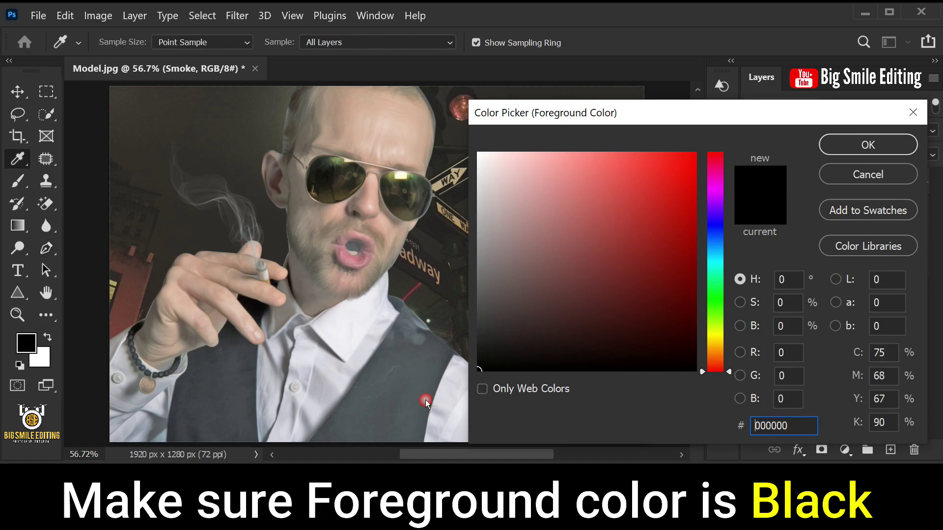
{"action": "left_click", "coordinate": [859, 145]}
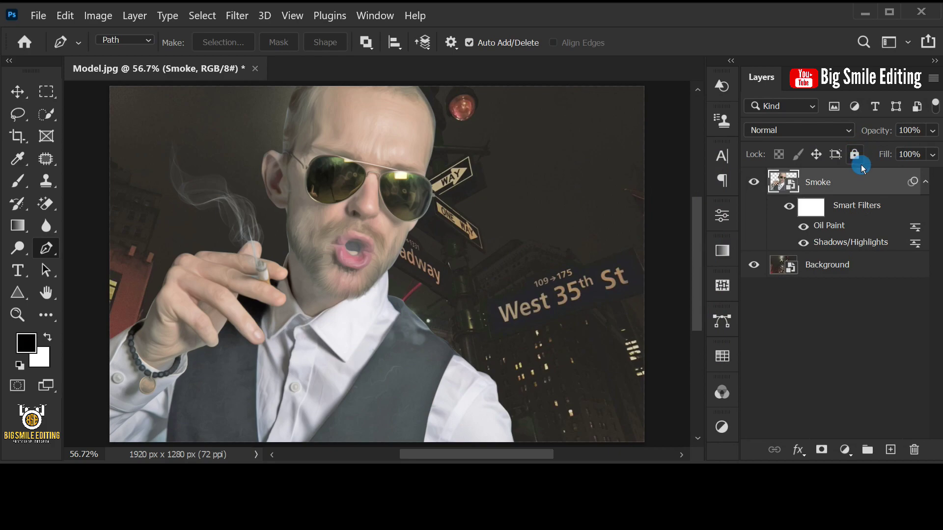
{"action": "left_click", "coordinate": [237, 16]}
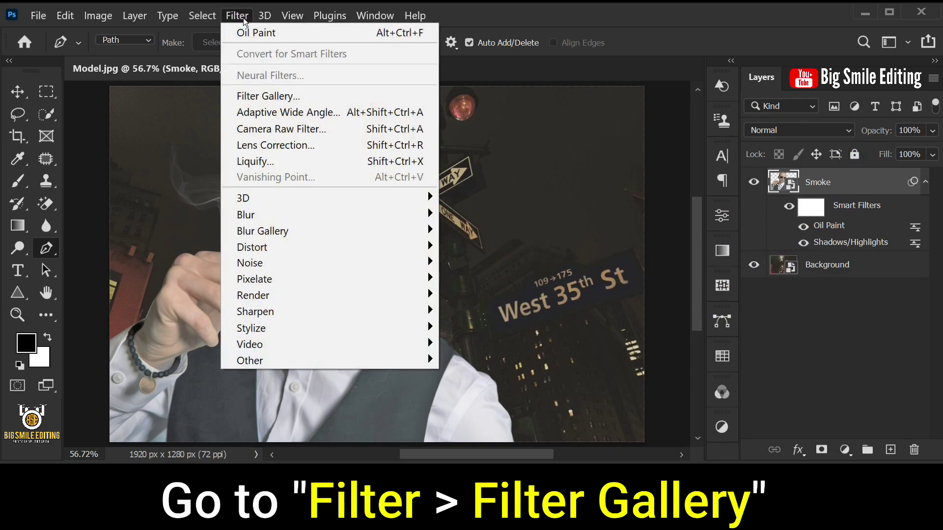
{"action": "left_click", "coordinate": [376, 100]}
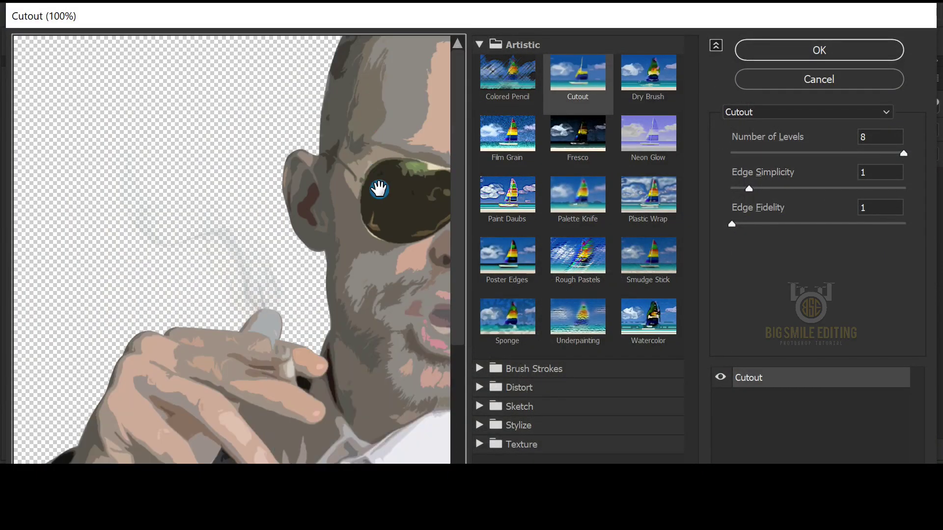
{"action": "left_click_drag", "start_coordinate": [378, 190], "coordinate": [212, 227]}
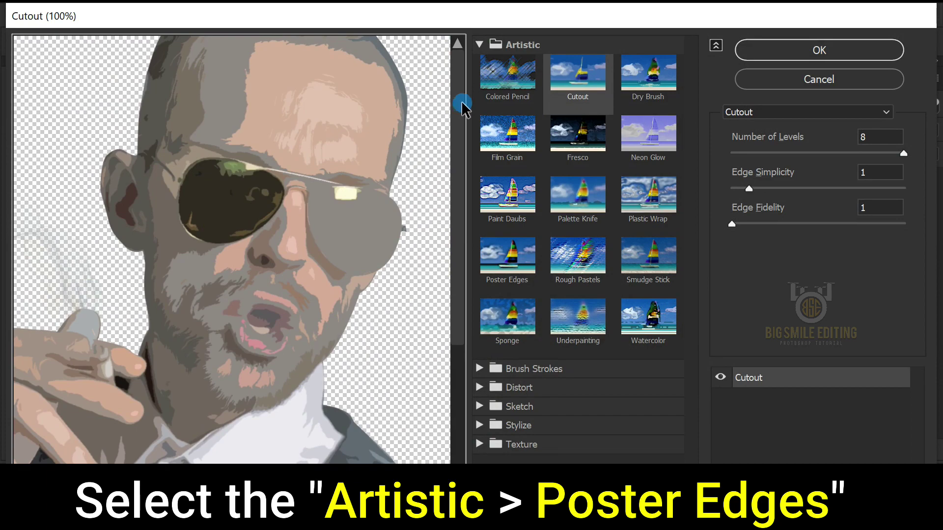
{"action": "double_click", "coordinate": [479, 45]}
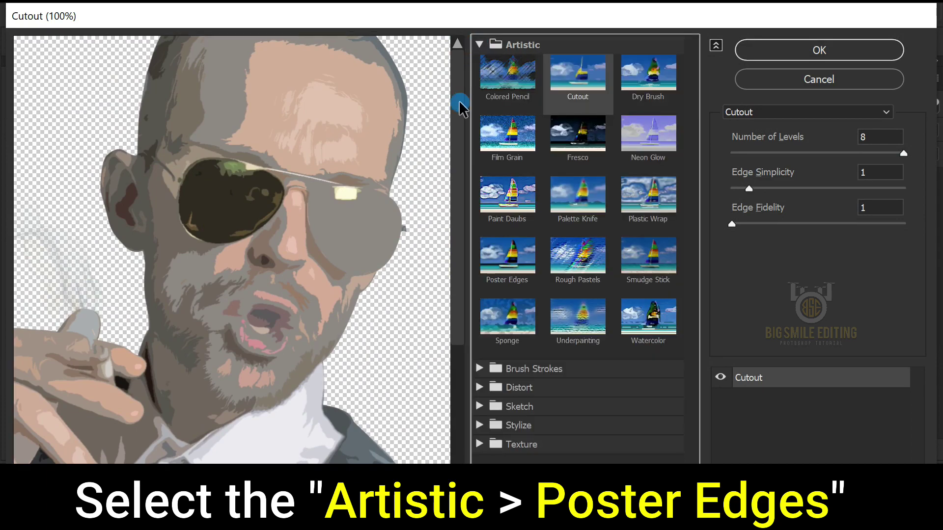
{"action": "left_click", "coordinate": [502, 258]}
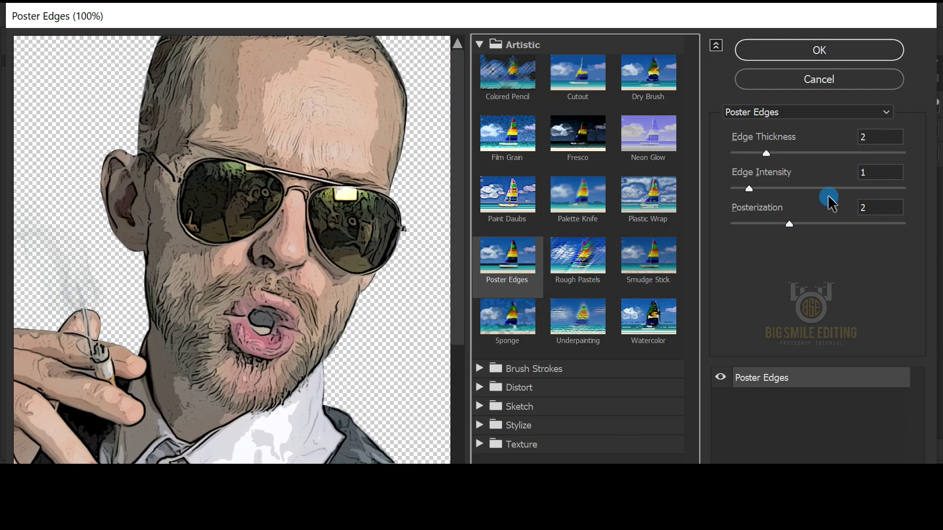
{"action": "left_click", "coordinate": [878, 137]}
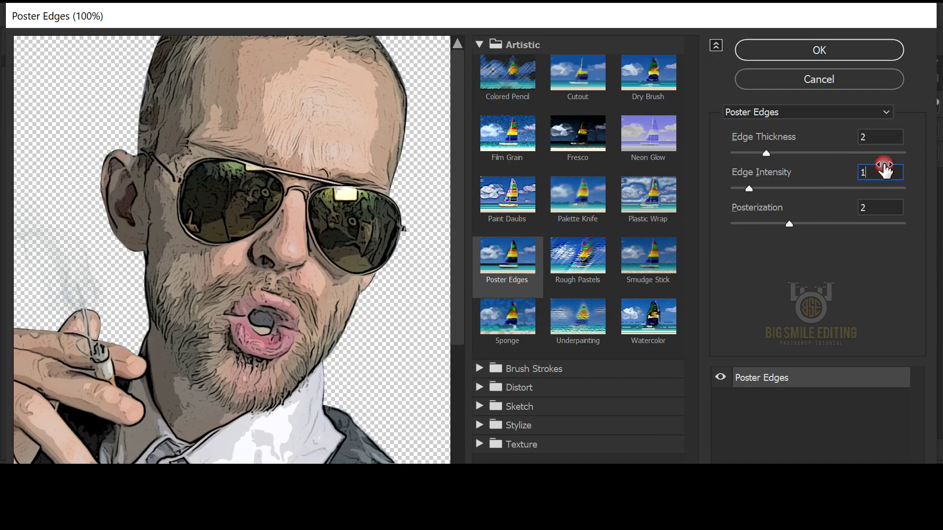
{"action": "left_click", "coordinate": [818, 51]}
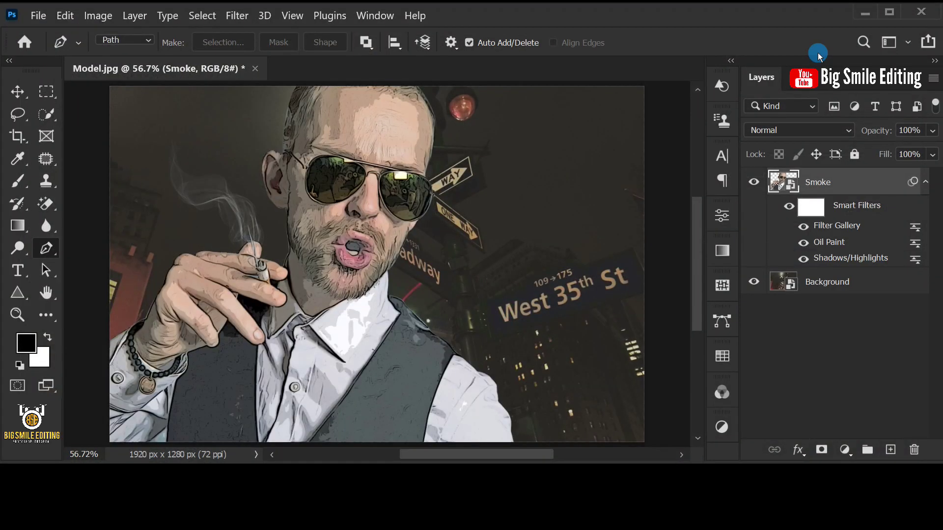
{"action": "left_click", "coordinate": [784, 236]}
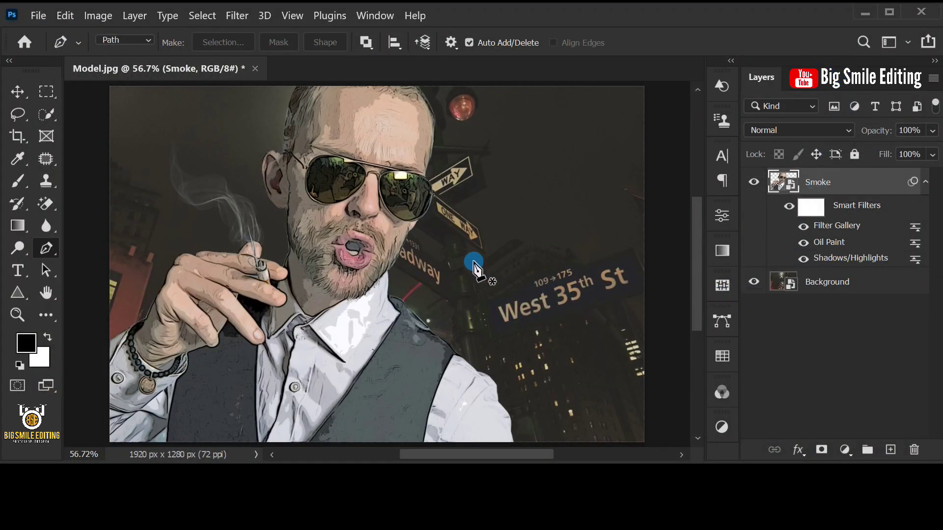
- Apply Smart Blur with radius 4, threshold 25, Low quality and Normal mode
{"action": "left_click", "coordinate": [241, 16]}
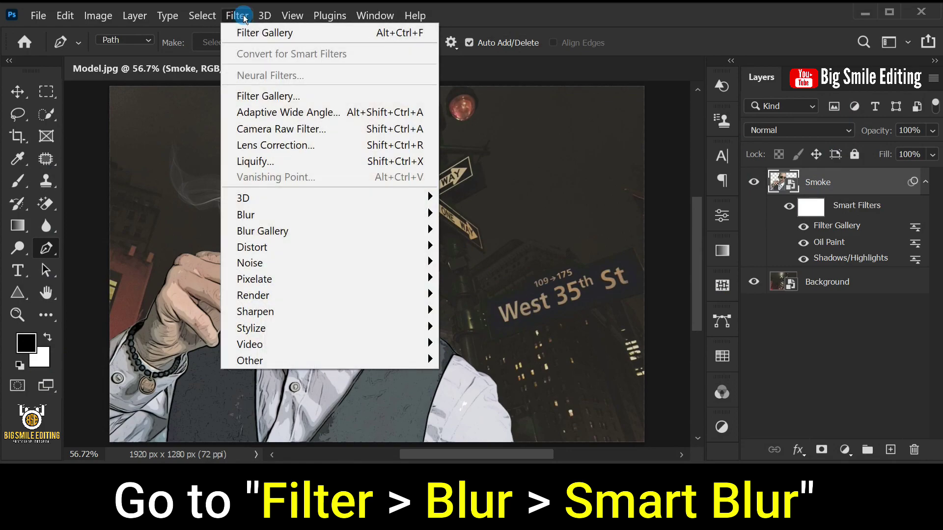
{"action": "left_click", "coordinate": [251, 74]}
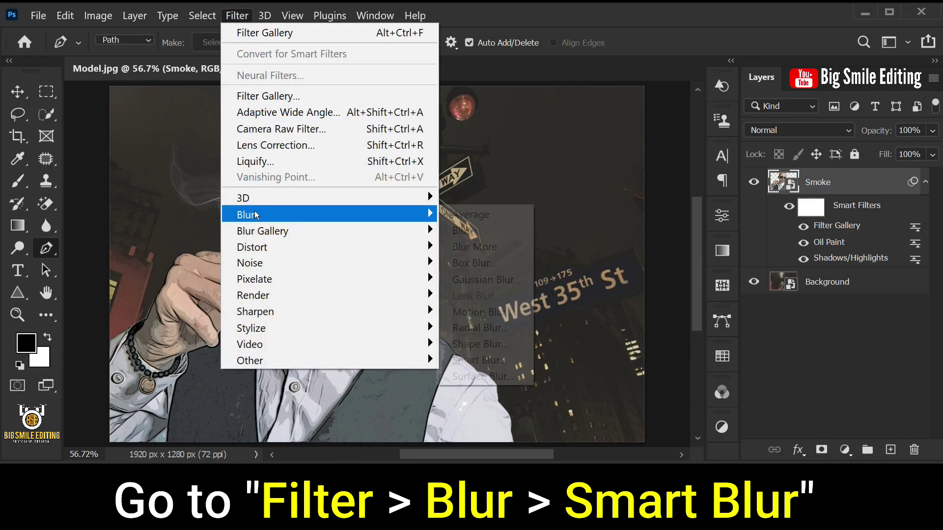
{"action": "mouse_move", "coordinate": [246, 214]}
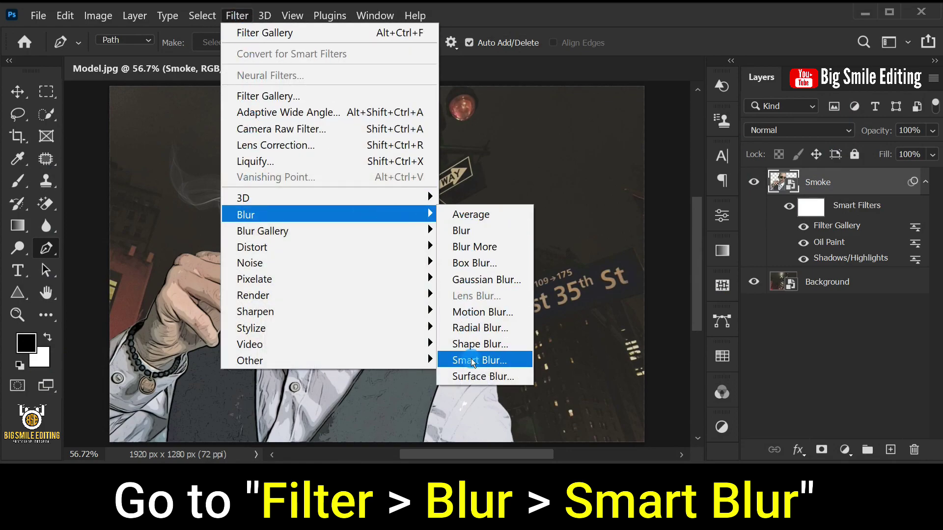
{"action": "left_click", "coordinate": [511, 360]}
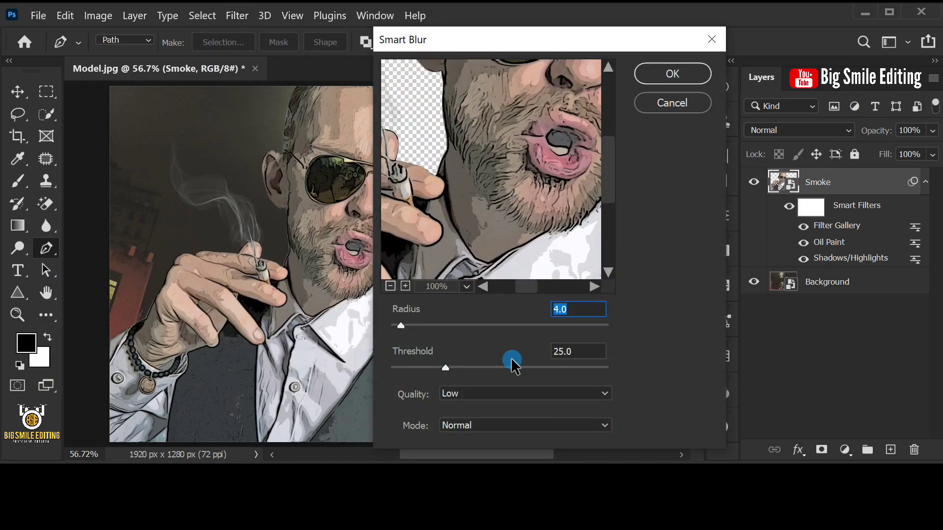
{"action": "left_click_drag", "start_coordinate": [547, 80], "coordinate": [497, 184]}
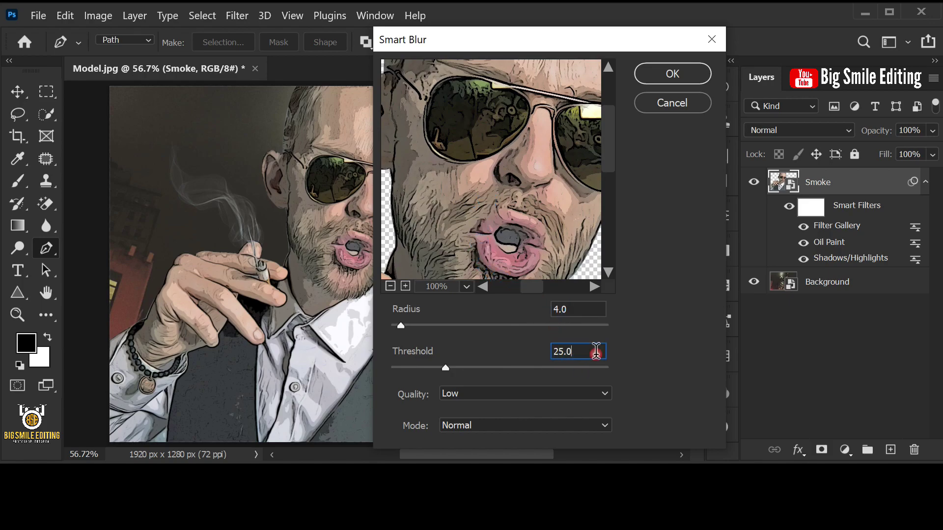
{"action": "left_click", "coordinate": [588, 393]}
{"action": "left_click", "coordinate": [573, 408]}
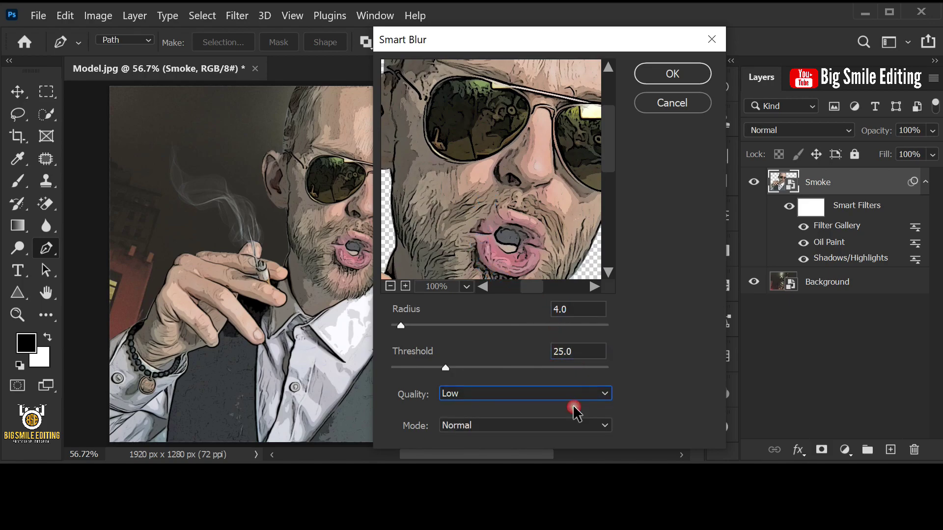
{"action": "left_click", "coordinate": [559, 424]}
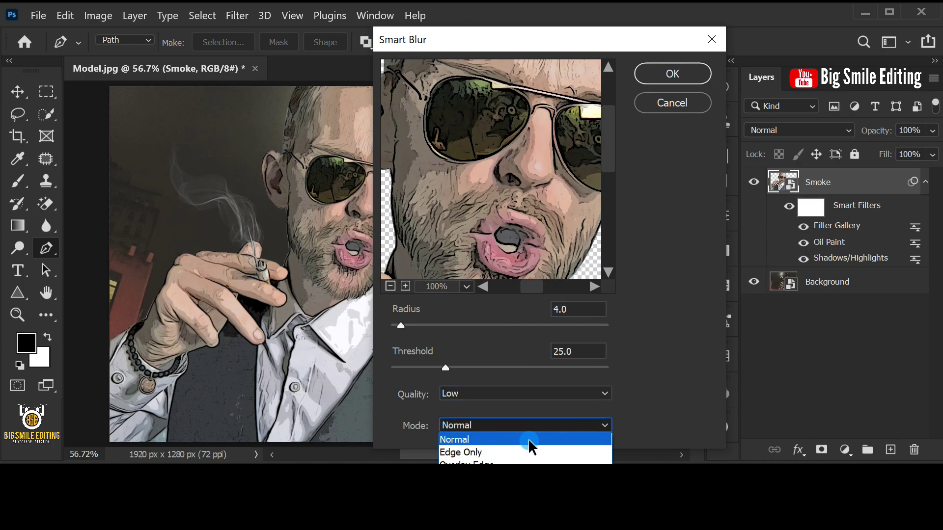
{"action": "left_click", "coordinate": [530, 440]}
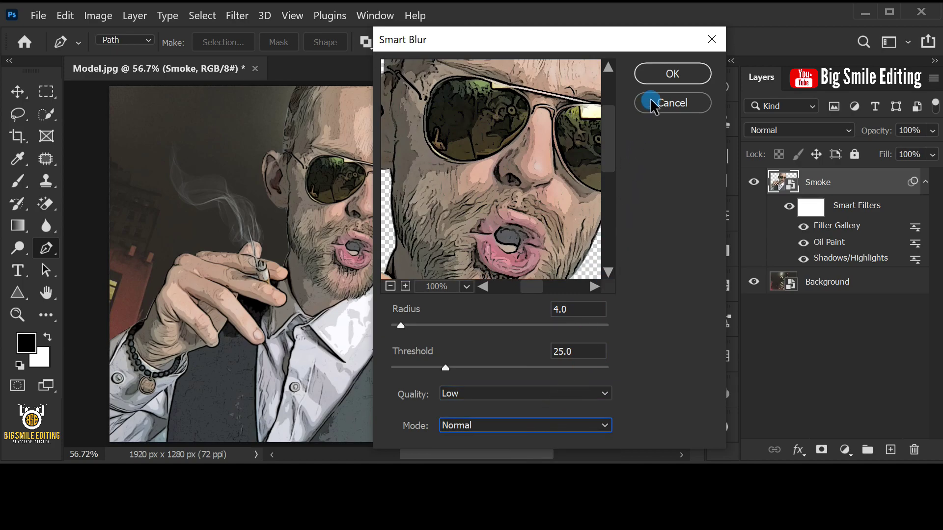
{"action": "left_click", "coordinate": [656, 75]}
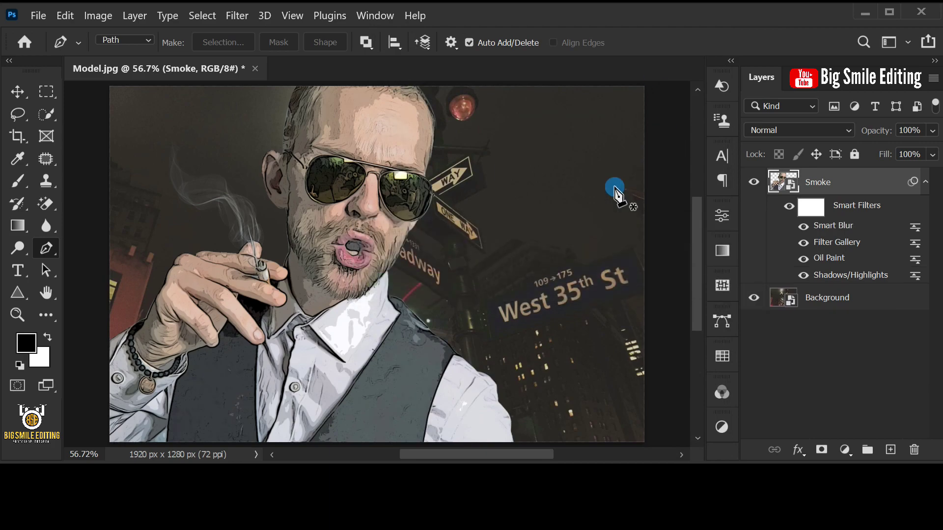
- Apply the Filter Gallery Cutout effect with 8 levels, edge simplicity 1 and edge fidelity 1
{"action": "left_click", "coordinate": [237, 16]}
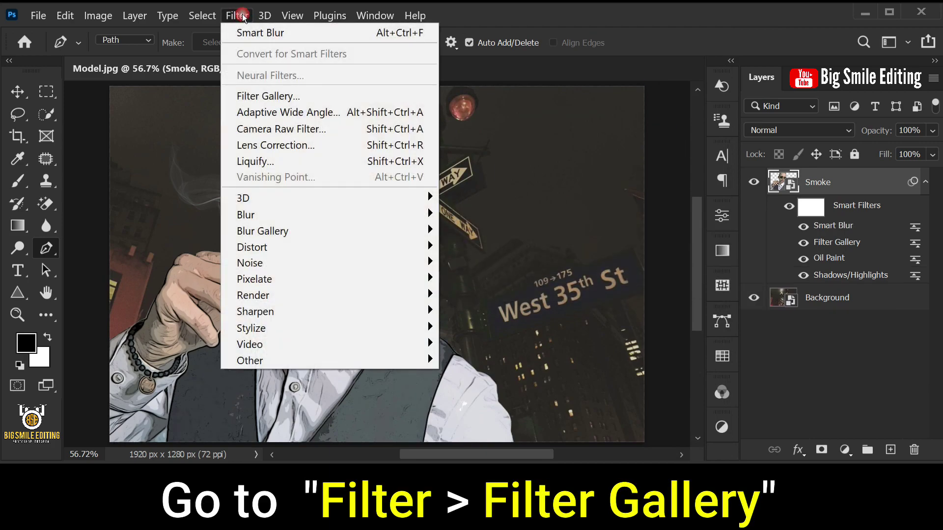
{"action": "left_click", "coordinate": [376, 96]}
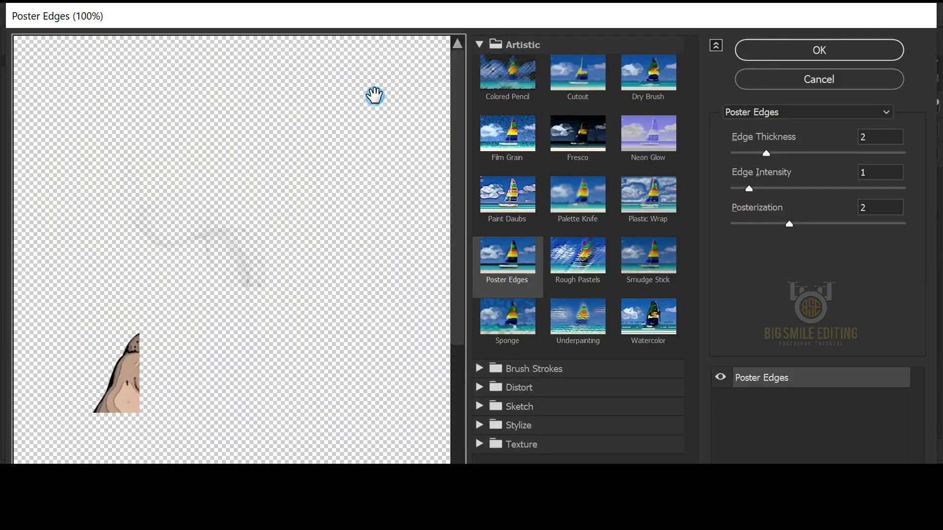
{"action": "left_click_drag", "start_coordinate": [400, 177], "coordinate": [233, 183]}
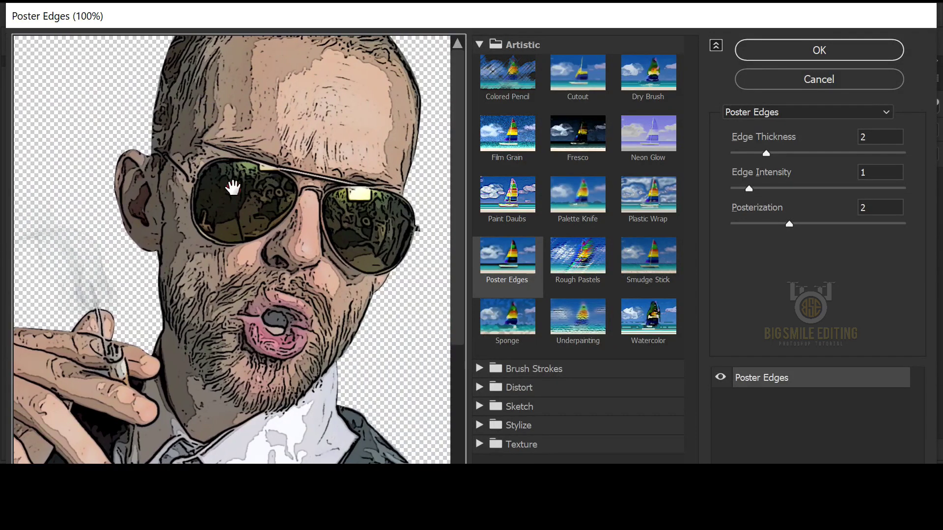
{"action": "left_click", "coordinate": [480, 44]}
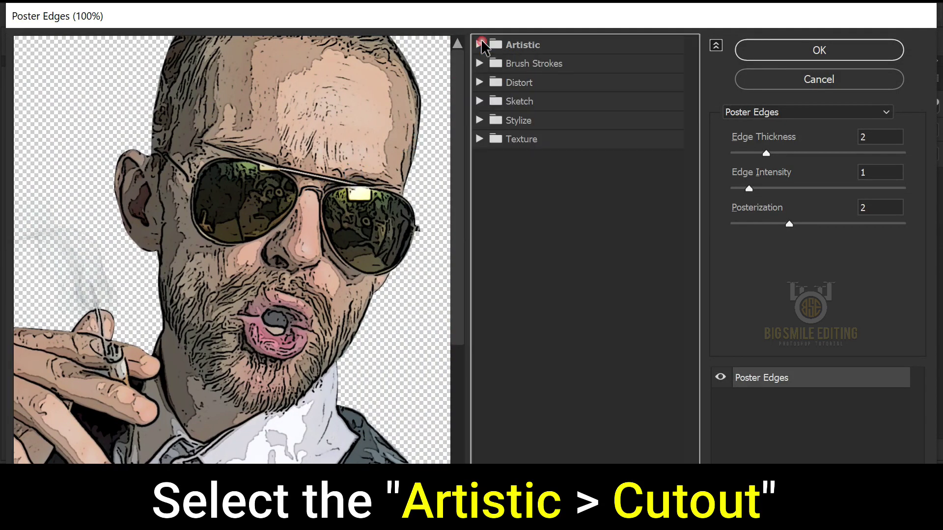
{"action": "left_click", "coordinate": [573, 86]}
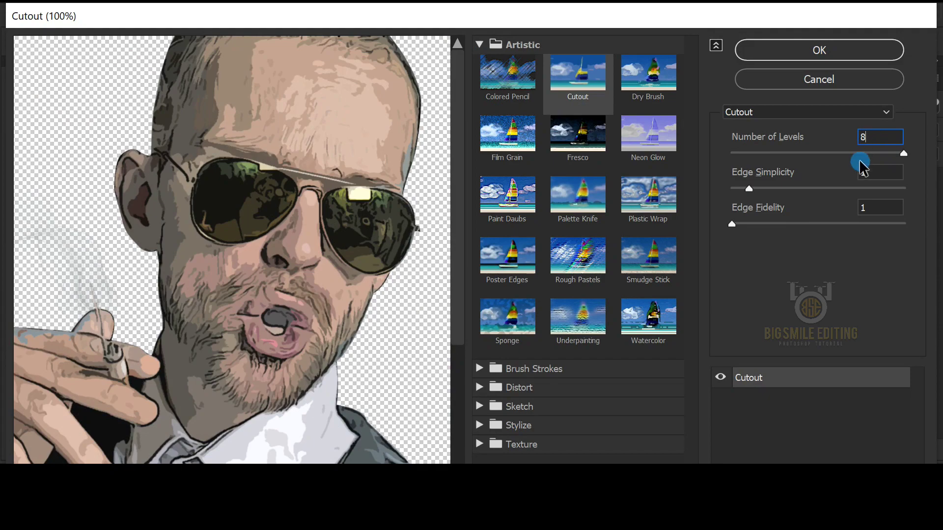
{"action": "left_click", "coordinate": [886, 172]}
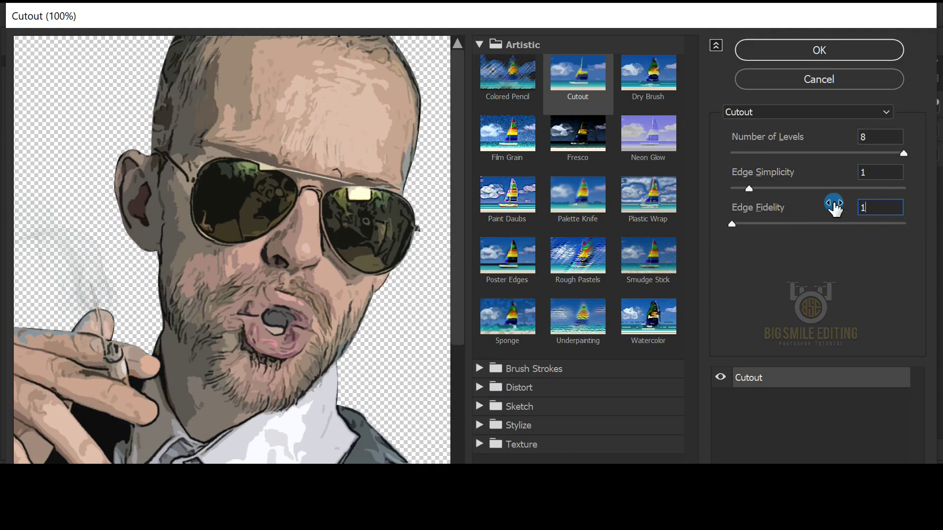
{"action": "left_click", "coordinate": [806, 79]}
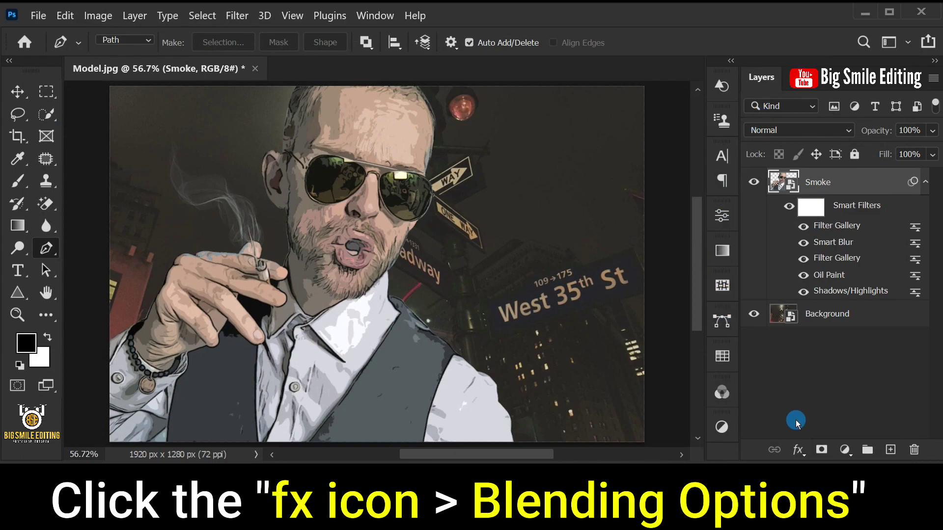
- Enable Inner Glow on the Smoke layer with Linear Dodge (Add) blending
{"action": "left_click", "coordinate": [799, 450]}
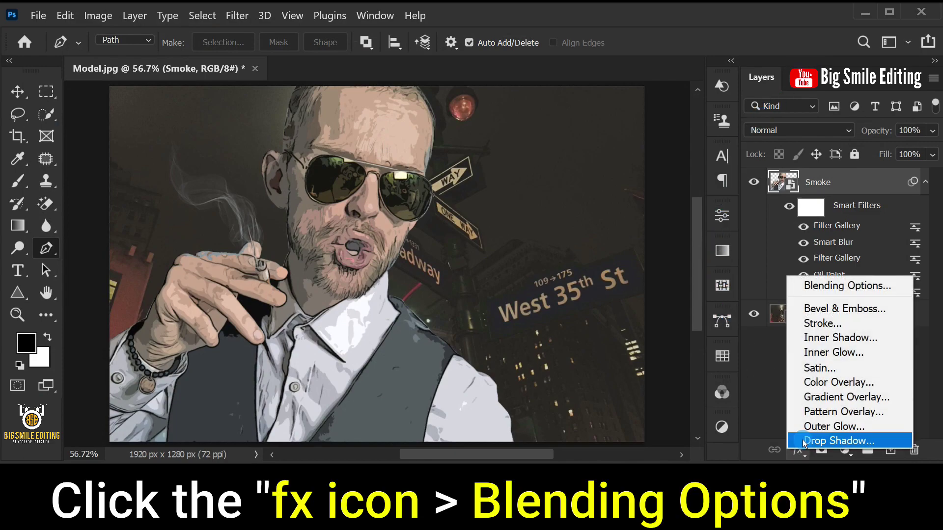
{"action": "left_click", "coordinate": [821, 285]}
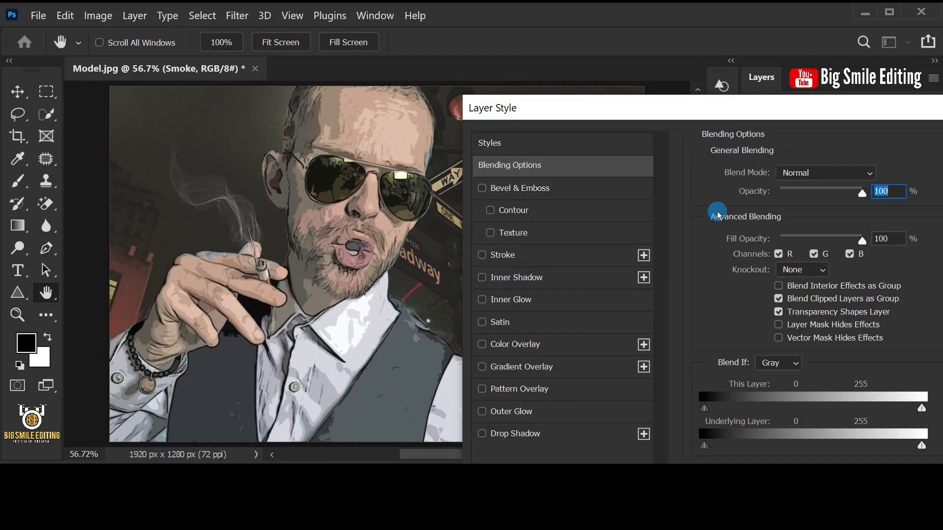
{"action": "left_click", "coordinate": [542, 300]}
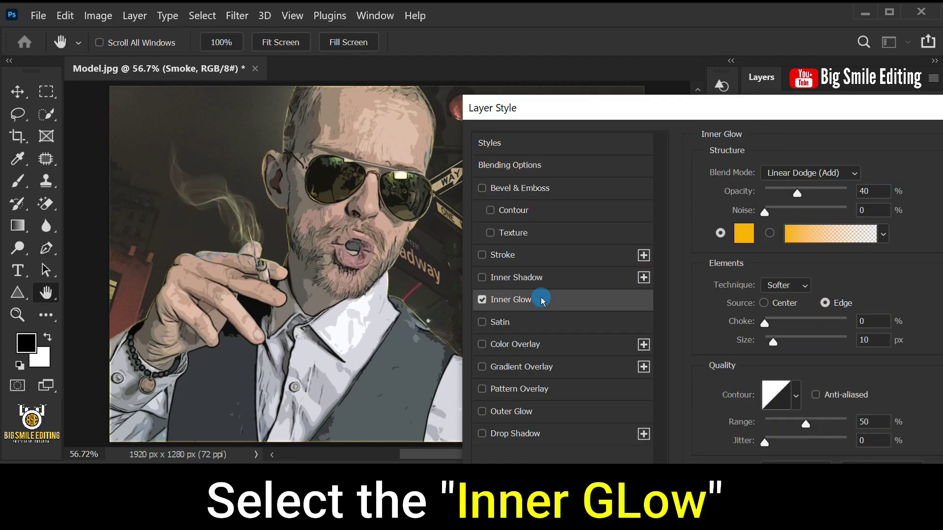
{"action": "left_click", "coordinate": [775, 175]}
{"action": "left_click", "coordinate": [779, 228]}
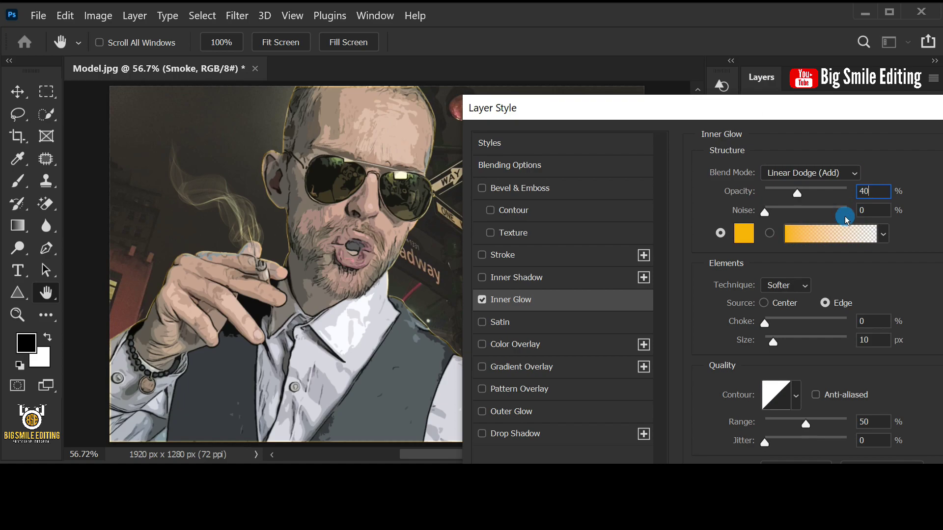
{"action": "left_click", "coordinate": [878, 211]}
- Set the inner glow to colour #ffb404, Softer technique, Edge source and 21 px size
{"action": "left_click", "coordinate": [744, 233]}
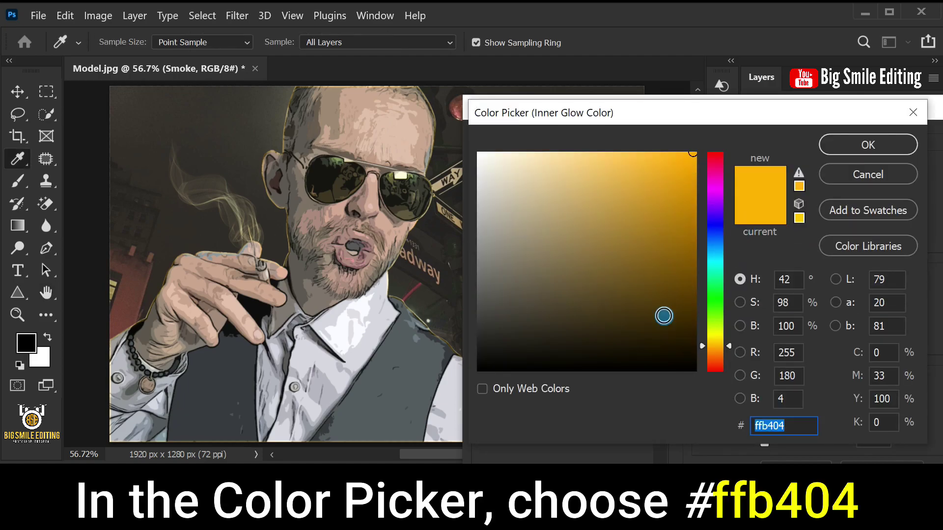
{"action": "left_click", "coordinate": [791, 422]}
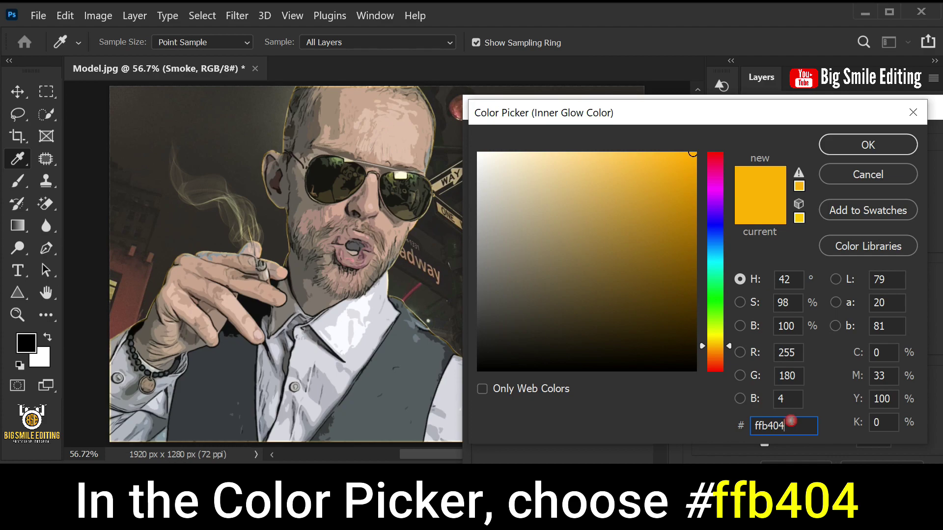
{"action": "left_click", "coordinate": [850, 149]}
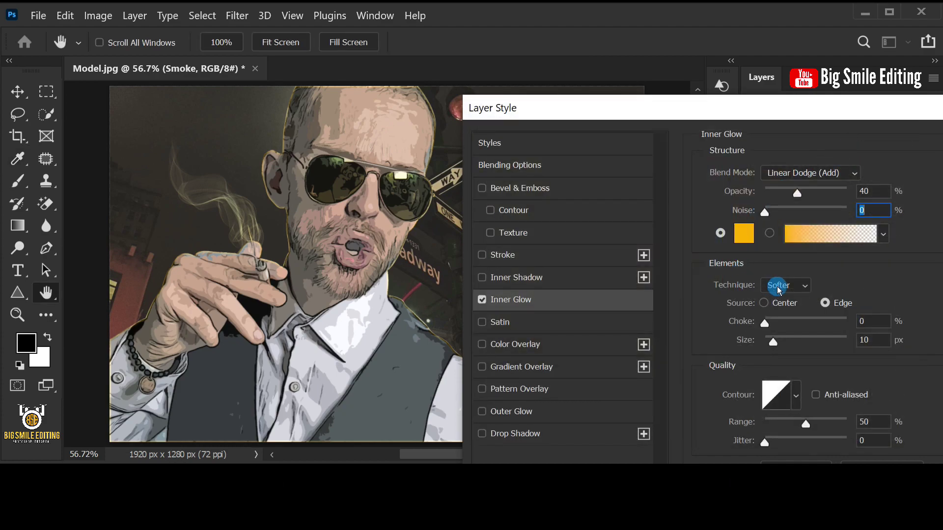
{"action": "left_click", "coordinate": [779, 289]}
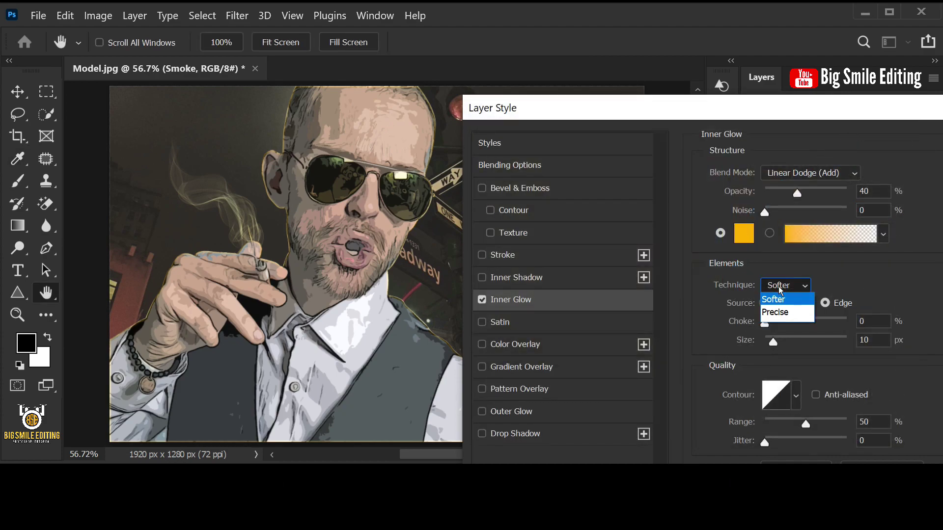
{"action": "left_click", "coordinate": [879, 327]}
{"action": "left_click", "coordinate": [773, 342]}
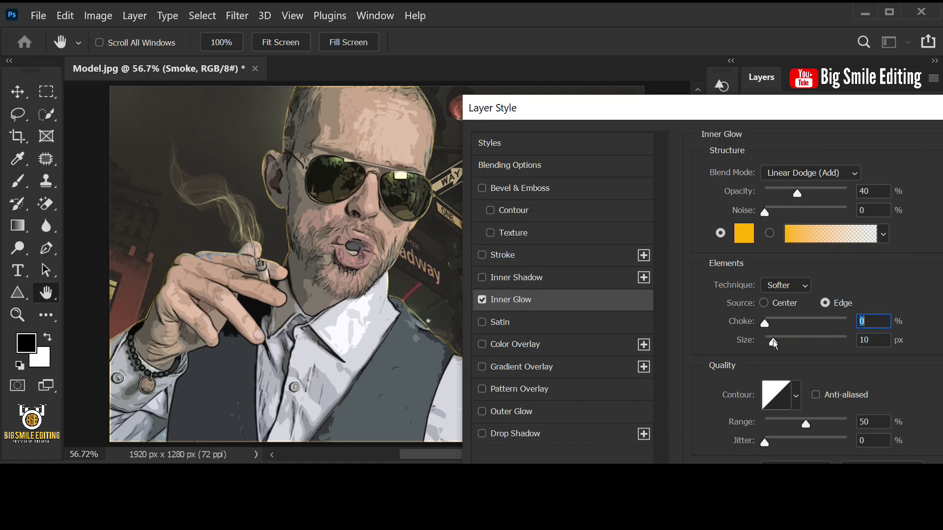
{"action": "left_click_drag", "start_coordinate": [773, 343], "coordinate": [777, 342]}
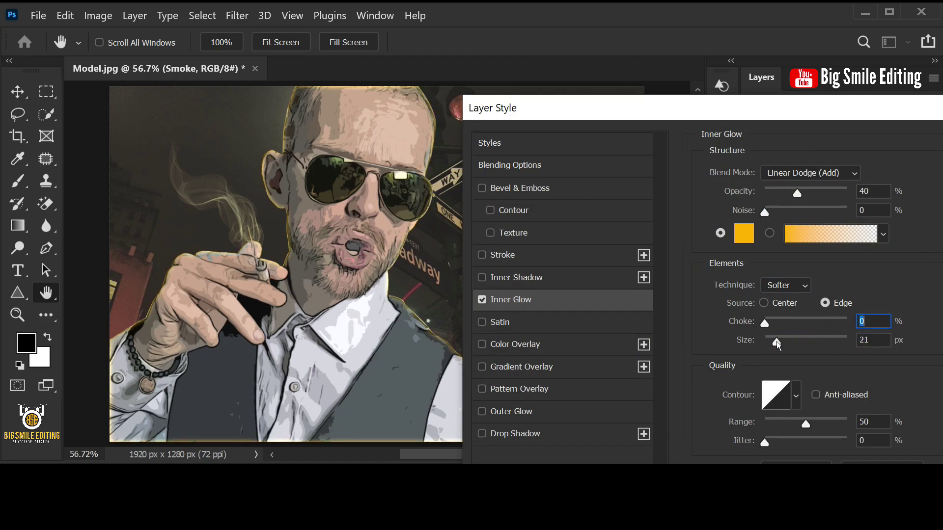
{"action": "left_click", "coordinate": [865, 341]}
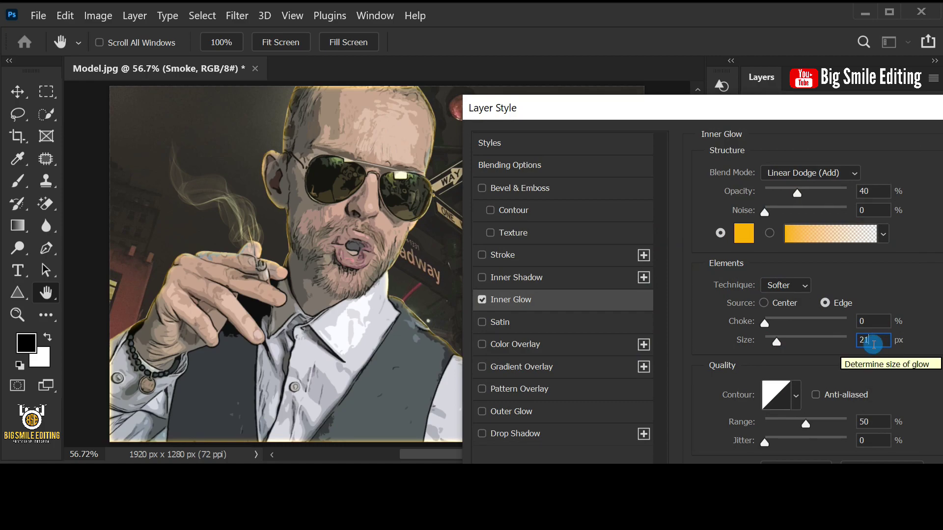
{"action": "left_click", "coordinate": [745, 334]}
- Add a 3 px Inside stroke with Normal blending to the Smoke layer
{"action": "left_click", "coordinate": [593, 257]}
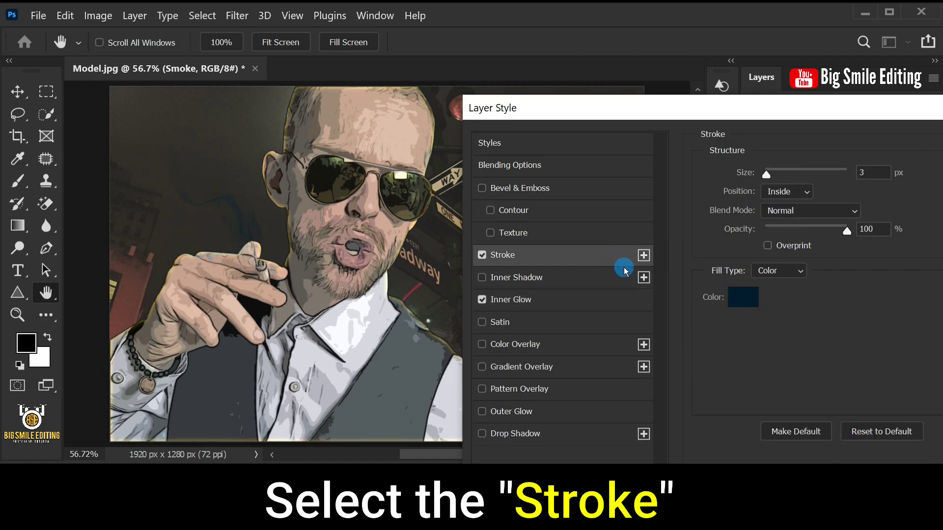
{"action": "left_click", "coordinate": [865, 177]}
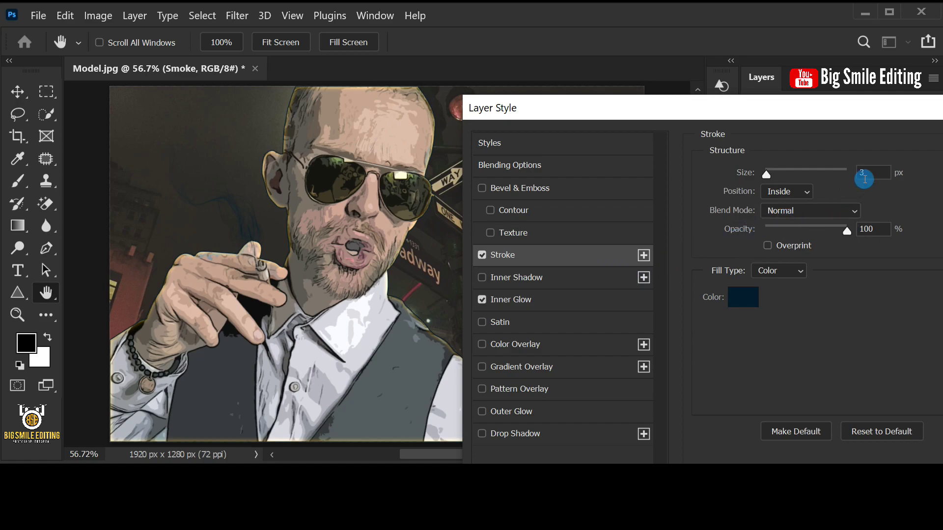
{"action": "left_click", "coordinate": [802, 192]}
{"action": "left_click", "coordinate": [788, 206]}
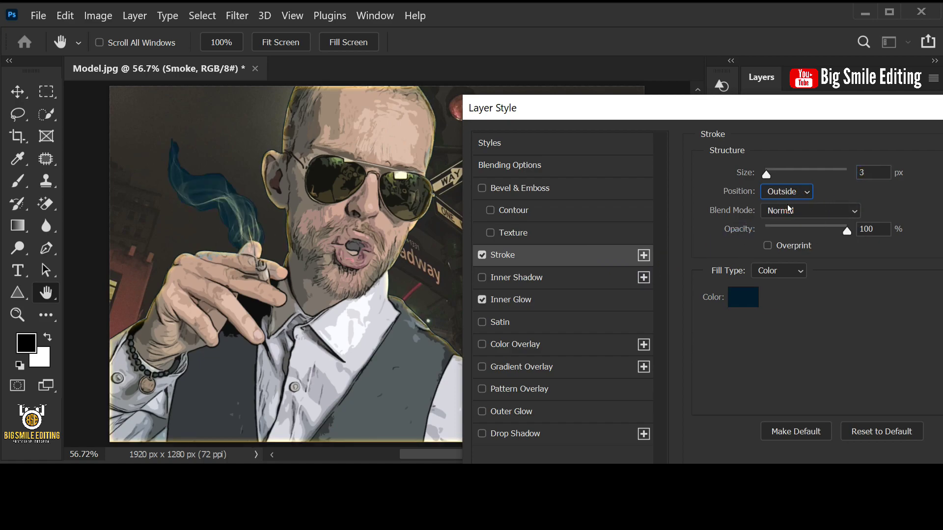
{"action": "left_click", "coordinate": [787, 196]}
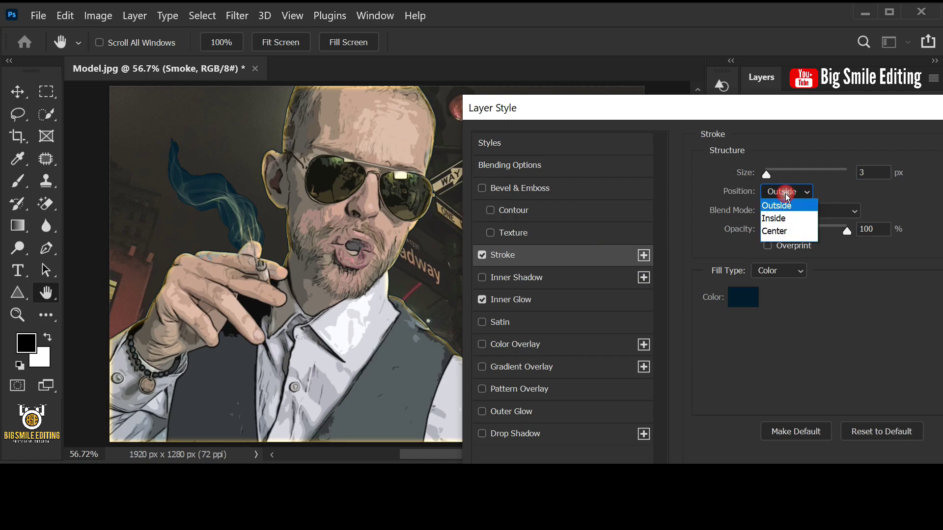
{"action": "left_click", "coordinate": [786, 222]}
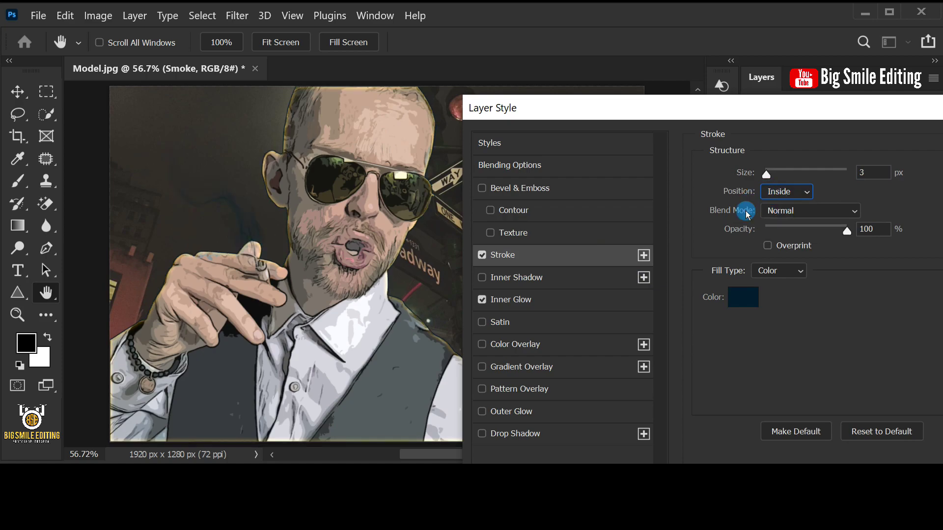
{"action": "left_click", "coordinate": [827, 212]}
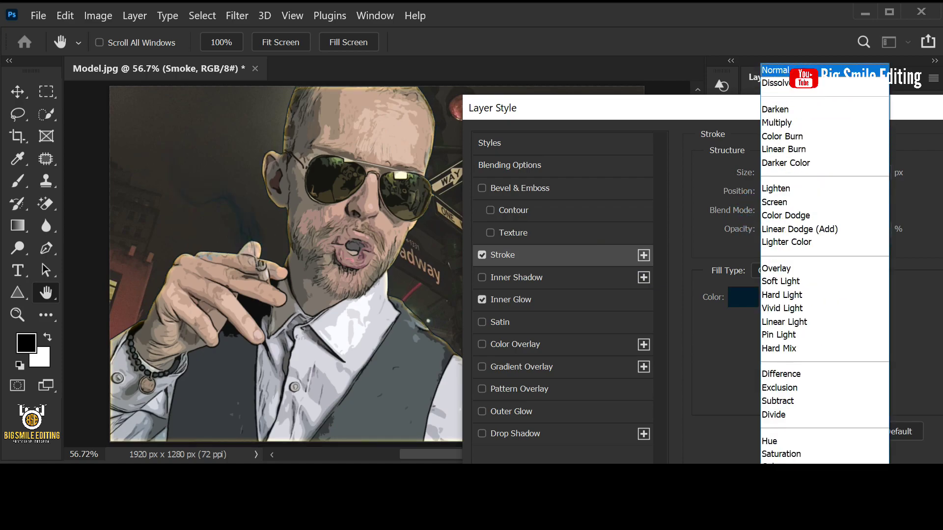
{"action": "left_click", "coordinate": [786, 70]}
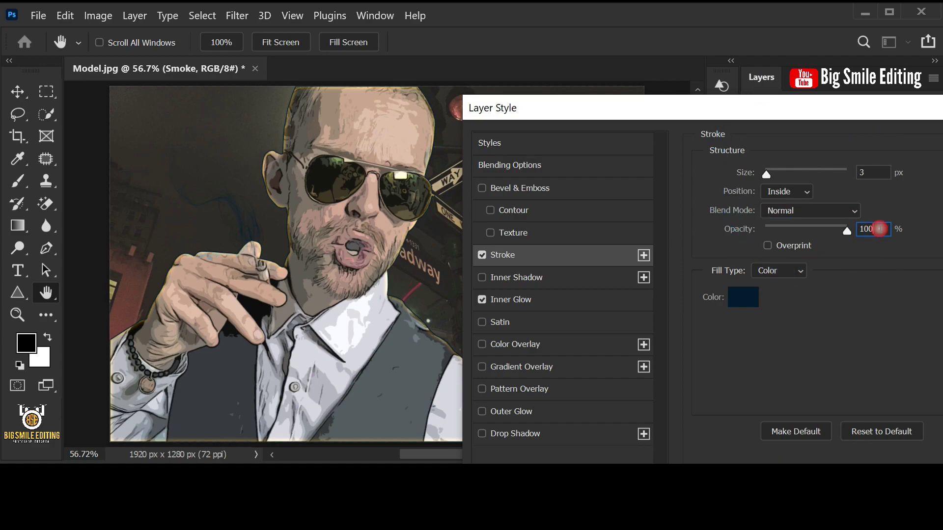
- Set the stroke colour to dark navy #001d2d and apply the stroke and inner glow
{"action": "left_click", "coordinate": [747, 298]}
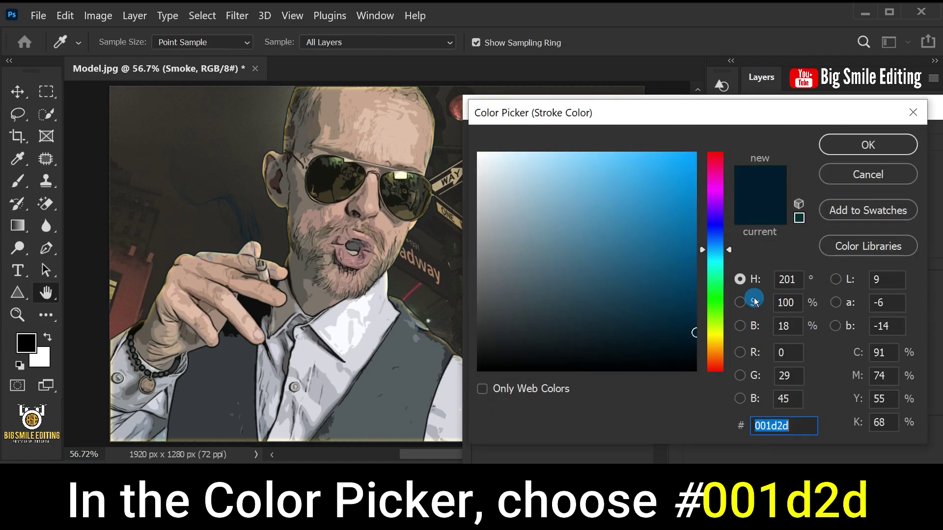
{"action": "left_click", "coordinate": [791, 425]}
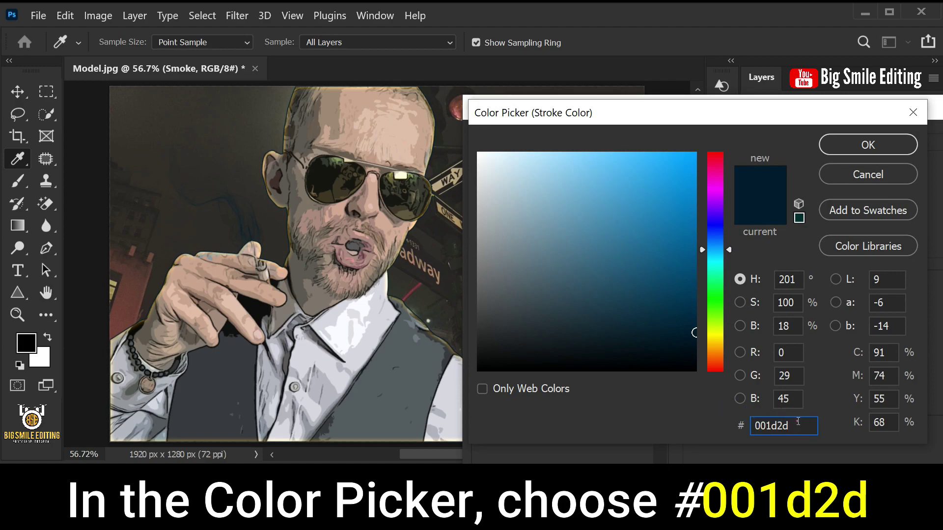
{"action": "left_click", "coordinate": [841, 145]}
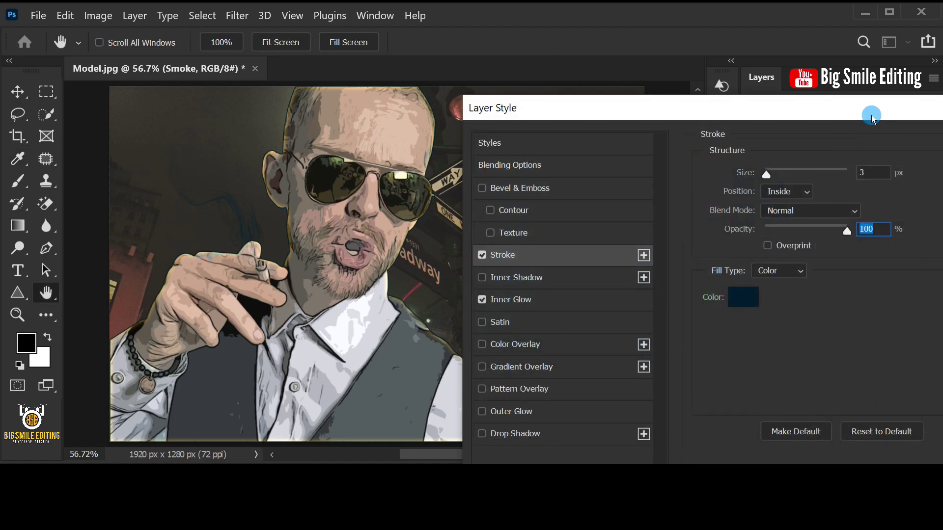
{"action": "left_click_drag", "start_coordinate": [828, 117], "coordinate": [627, 117]}
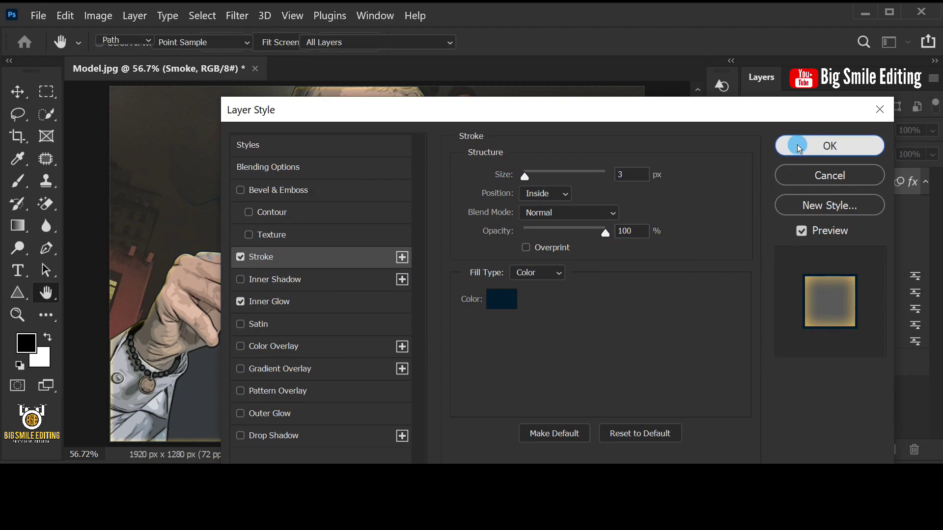
{"action": "left_click", "coordinate": [830, 146]}
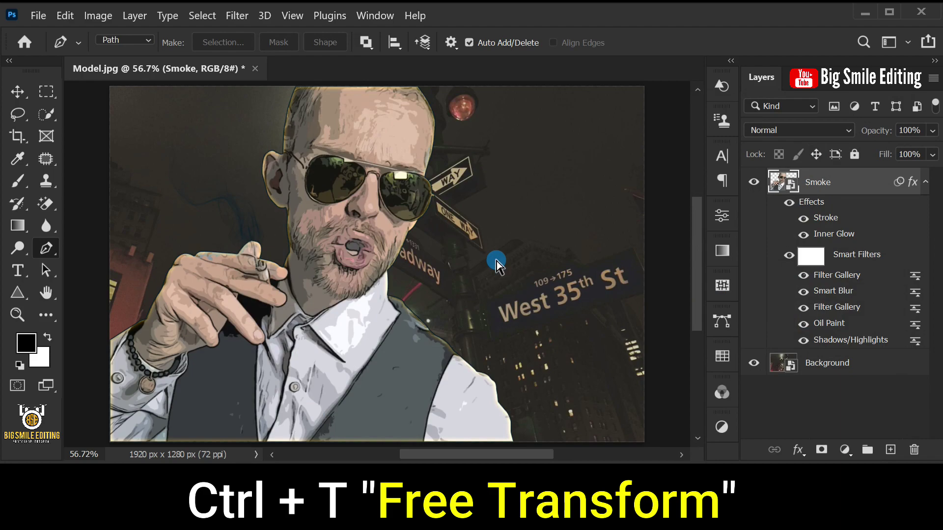
- Free-transform the Smoke layer up to about 102.6% and nudge it slightly right
{"action": "key", "text": "ctrl+t"}
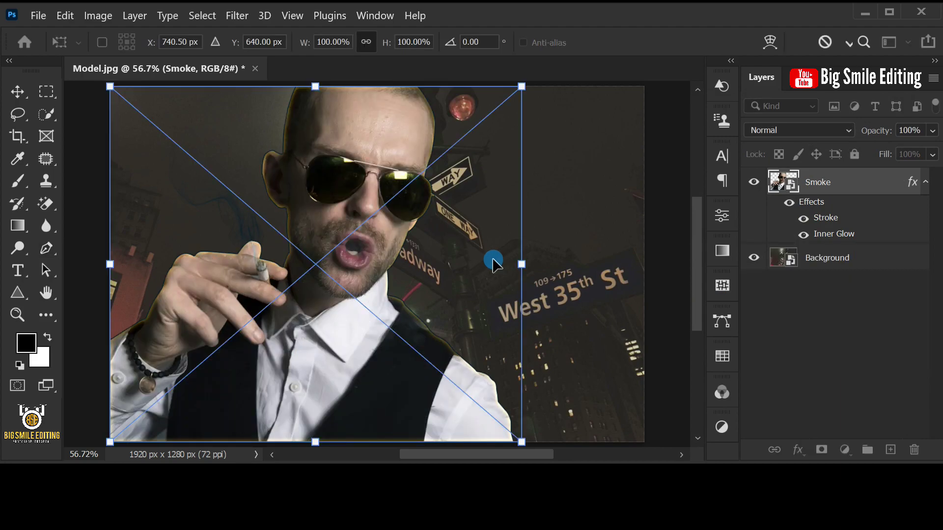
{"action": "scroll", "coordinate": [323, 420], "scroll_direction": "down", "scroll_amount": 1}
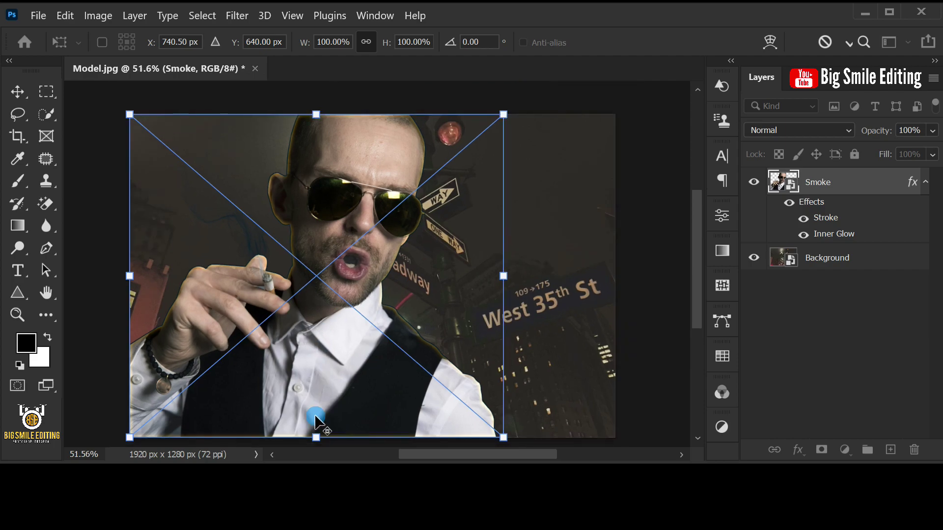
{"action": "left_click_drag", "start_coordinate": [316, 437], "coordinate": [318, 445]}
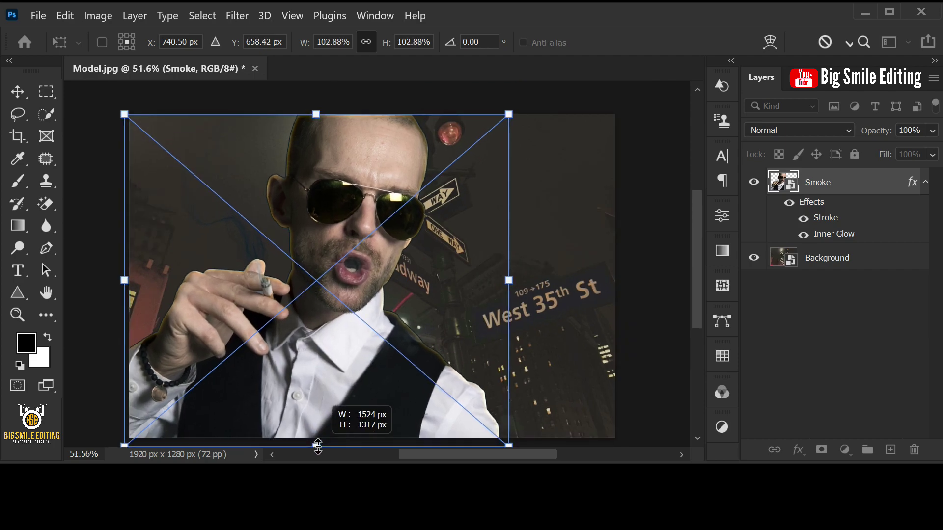
{"action": "left_click_drag", "start_coordinate": [188, 305], "coordinate": [194, 305]}
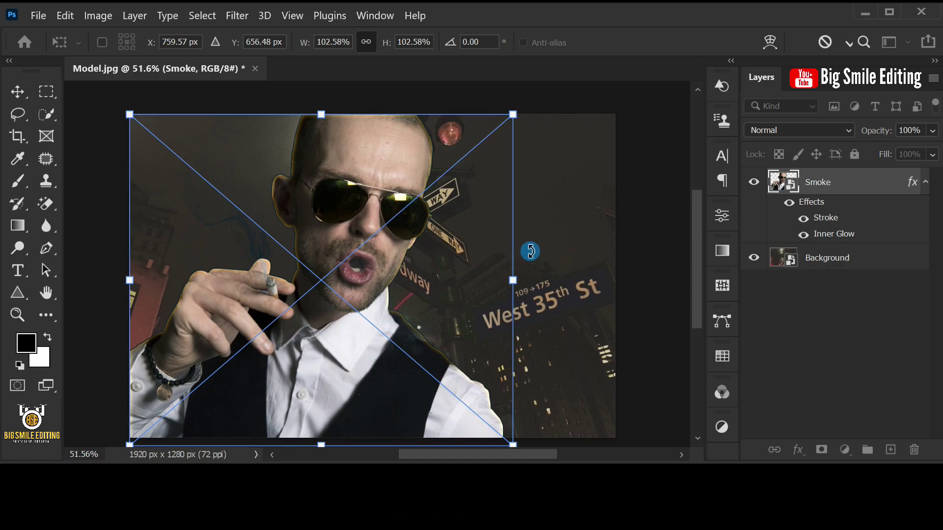
{"action": "key", "text": "Return"}
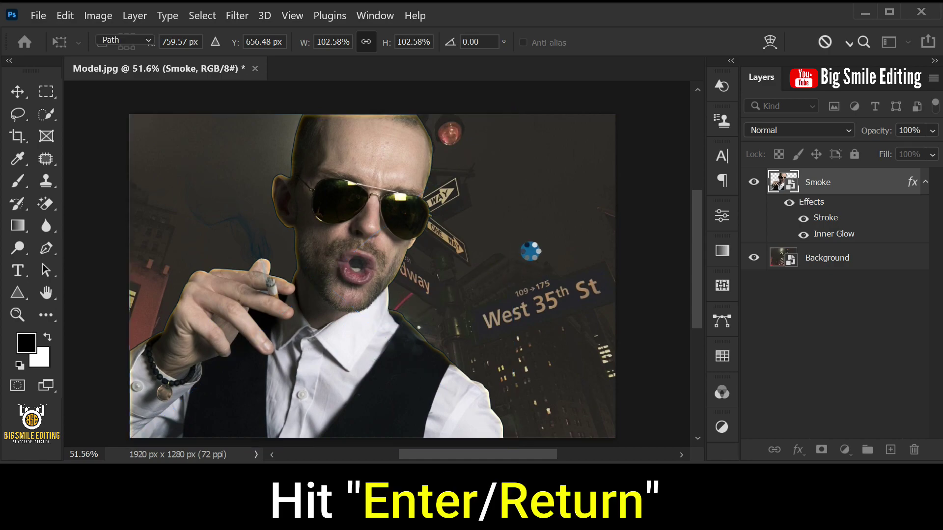
{"action": "scroll", "coordinate": [530, 252], "scroll_direction": "up", "scroll_amount": 1}
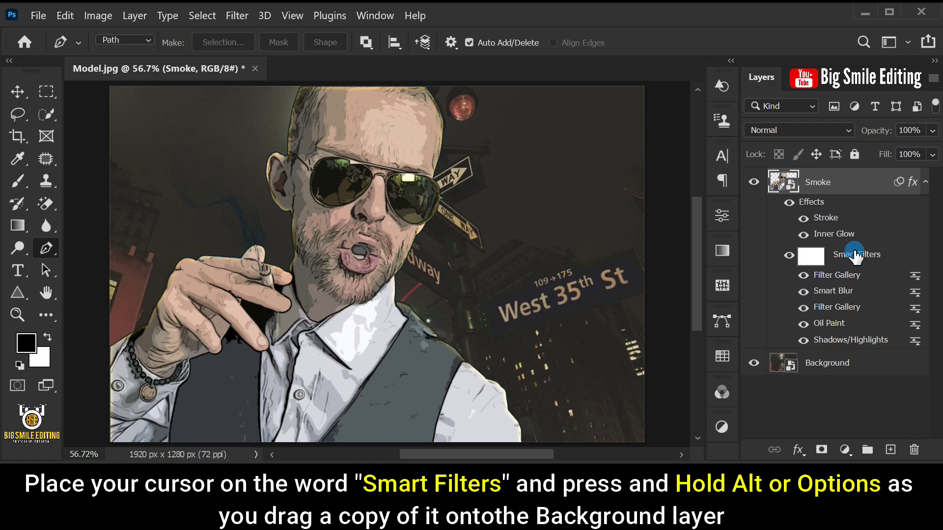
- Copy the Smoke layer's smart filters onto the Background layer
{"action": "key", "text": "alt"}
{"action": "left_click_drag", "start_coordinate": [855, 256], "coordinate": [897, 373]}
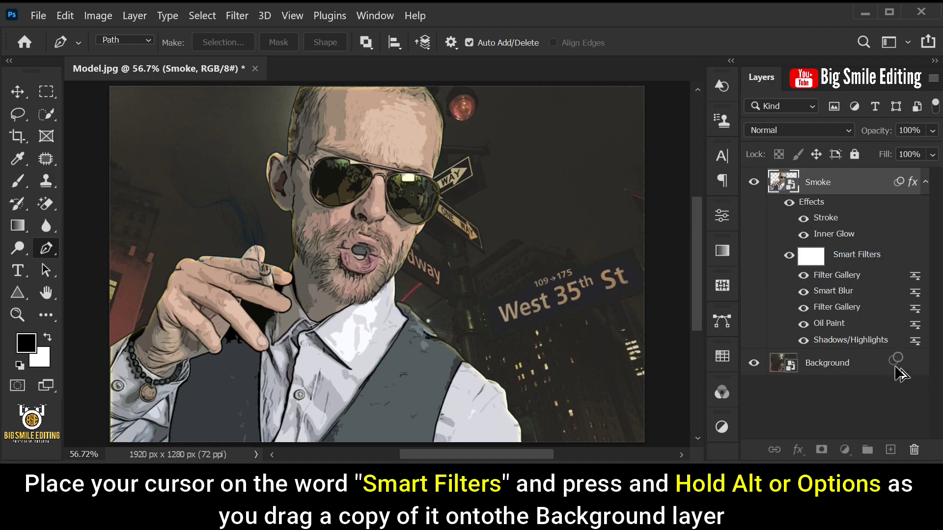
{"action": "left_click_drag", "start_coordinate": [892, 367], "coordinate": [893, 367]}
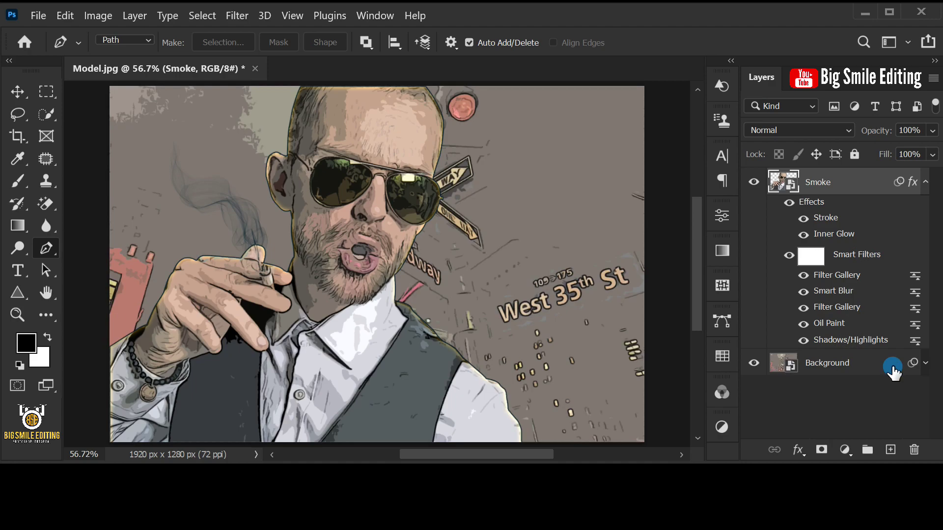
- Hide the Background's second Filter Gallery smart filter for a softer street look
{"action": "left_click", "coordinate": [926, 363]}
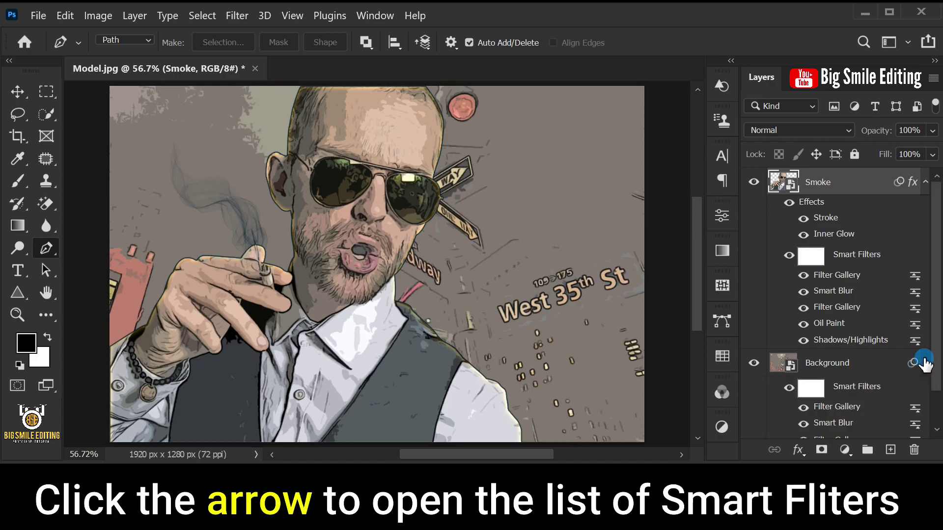
{"action": "left_click", "coordinate": [926, 183]}
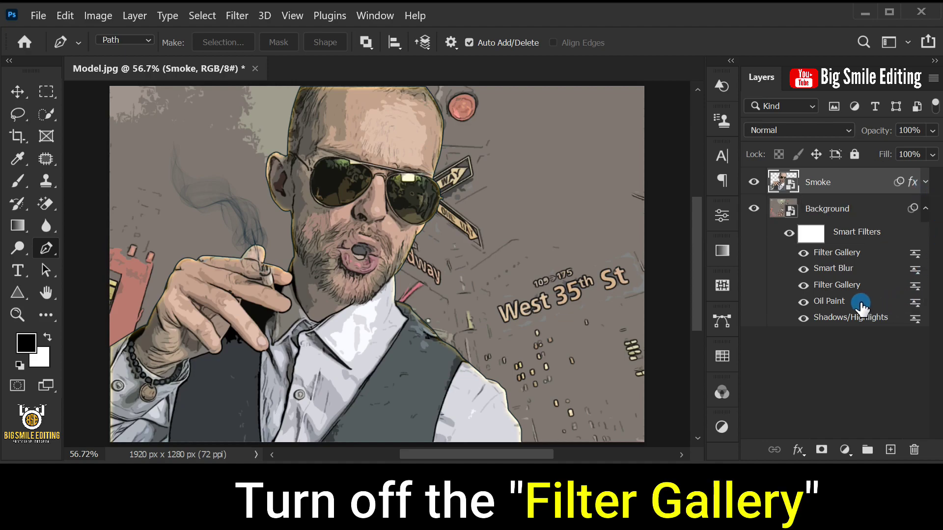
{"action": "left_click", "coordinate": [803, 286]}
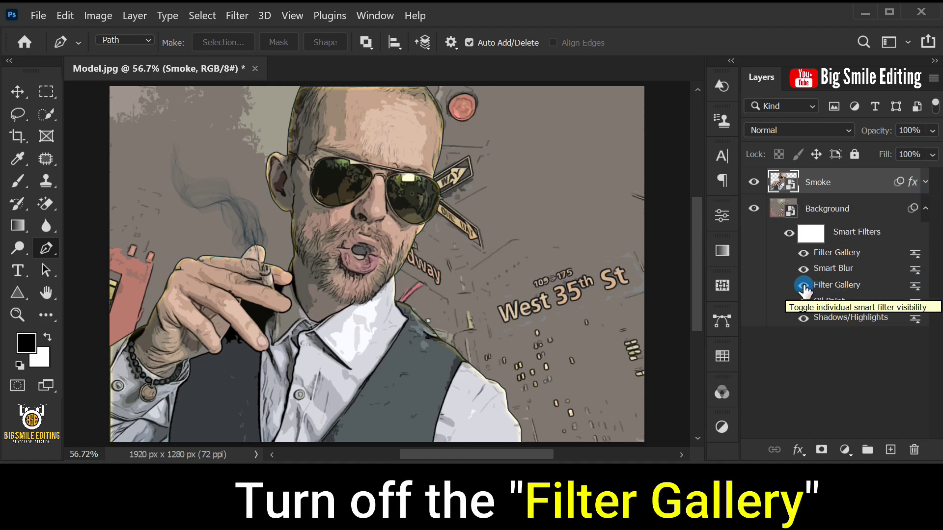
{"action": "left_click", "coordinate": [804, 286]}
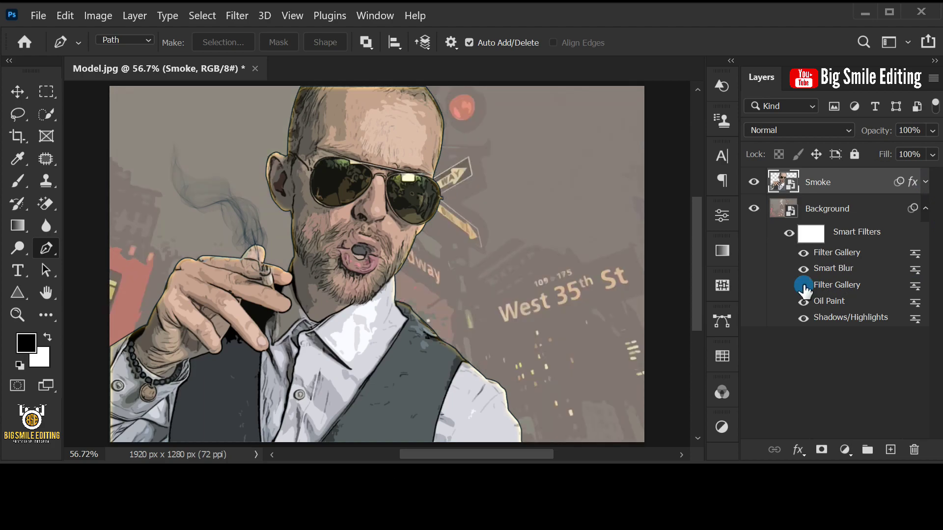
{"action": "left_click", "coordinate": [829, 210]}
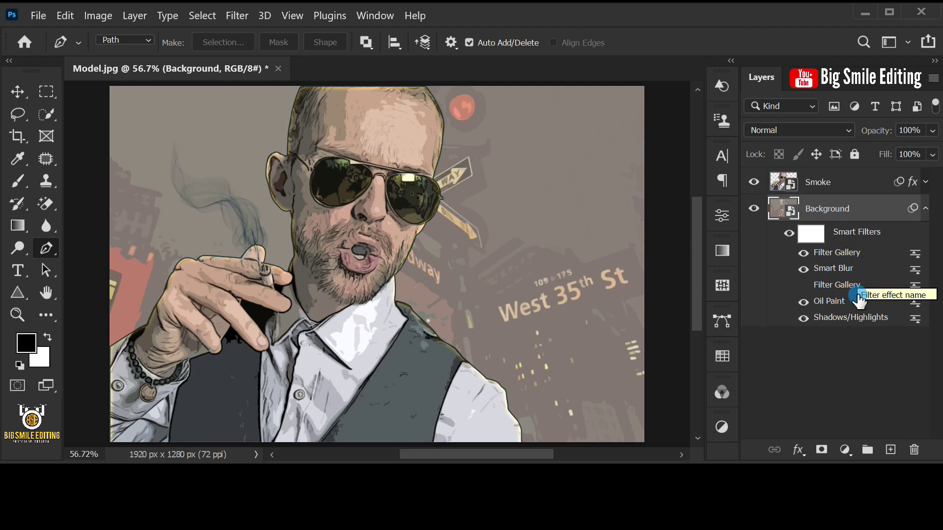
- Add a Color Overlay to the Background in Linear Dodge (Add) mode at 50% opacity
{"action": "left_click", "coordinate": [797, 450]}
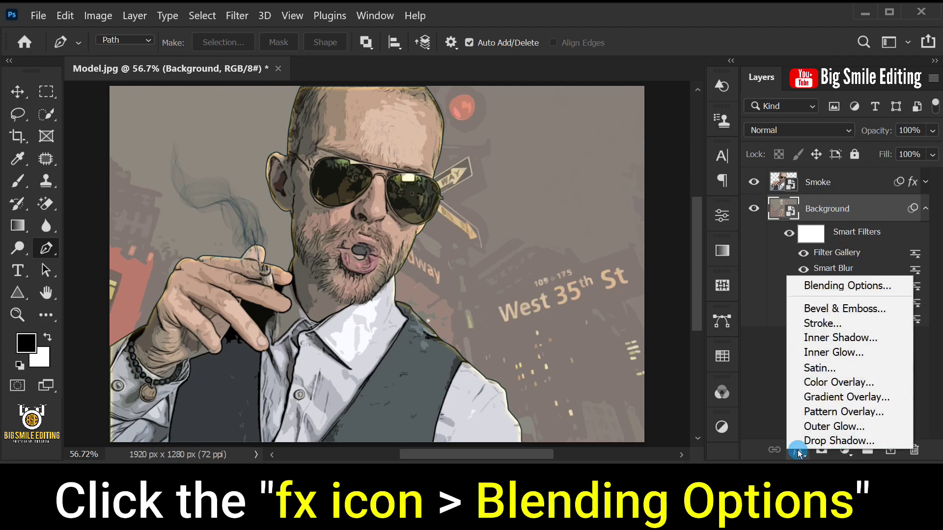
{"action": "left_click", "coordinate": [870, 285]}
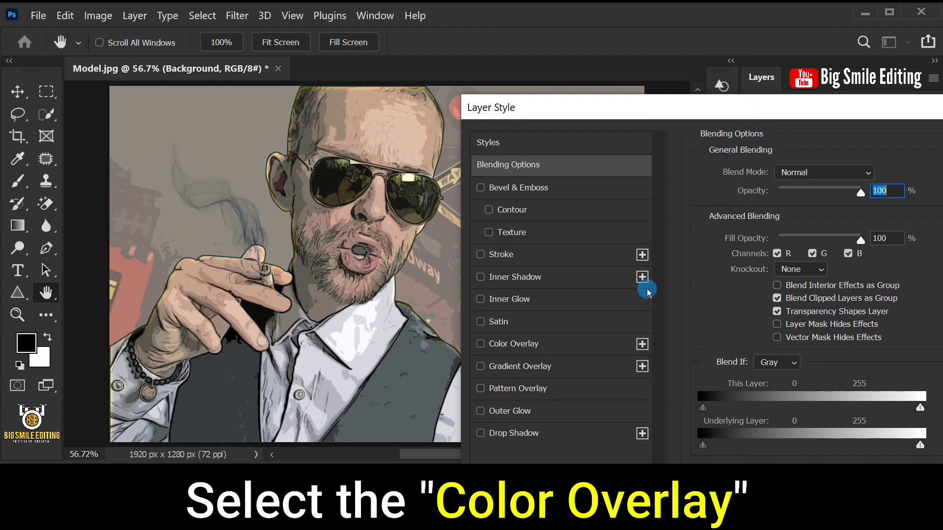
{"action": "left_click", "coordinate": [514, 344]}
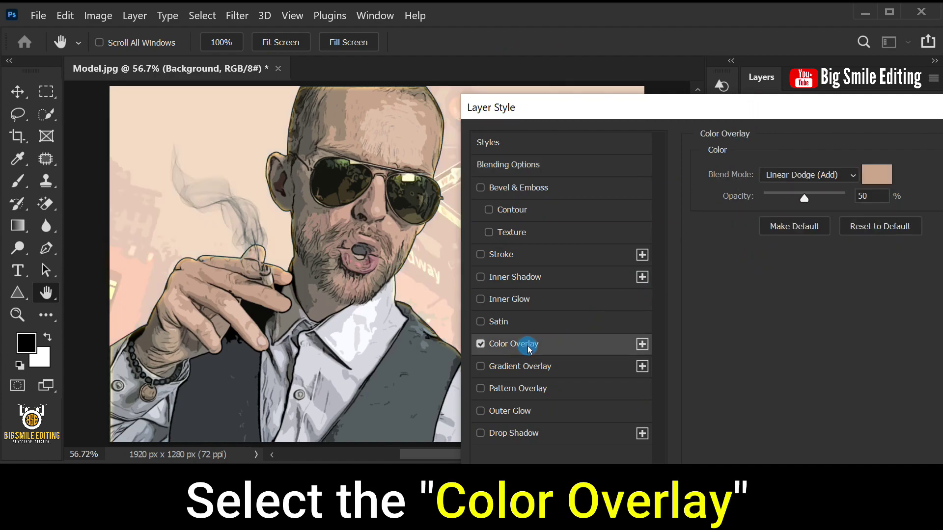
{"action": "left_click", "coordinate": [792, 175]}
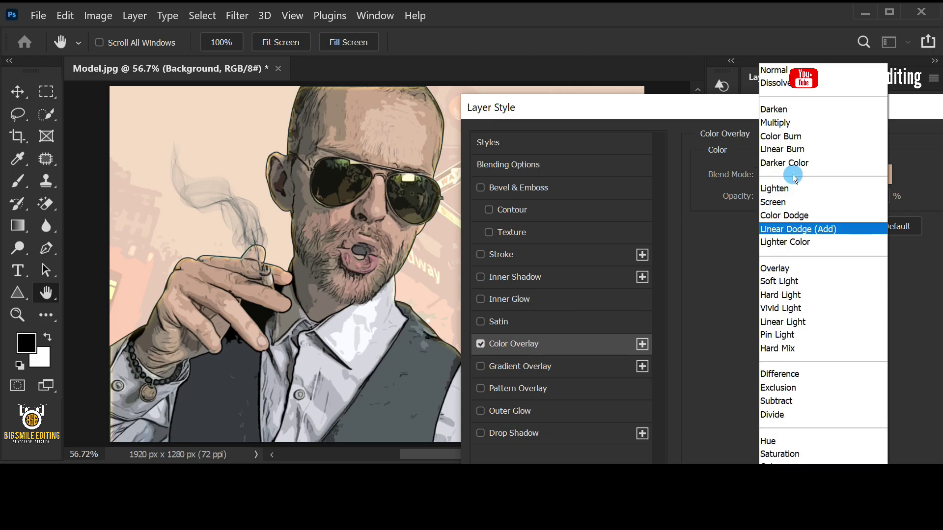
{"action": "left_click", "coordinate": [798, 230]}
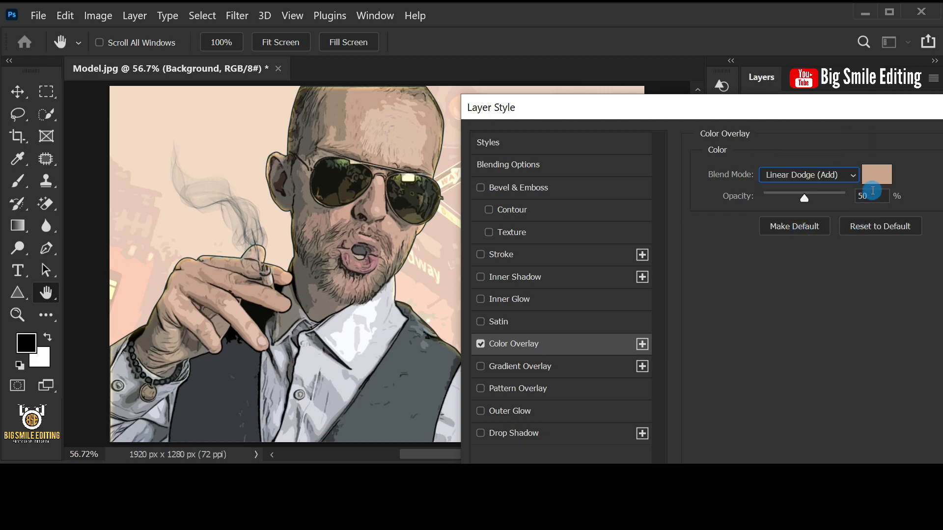
{"action": "left_click", "coordinate": [877, 174]}
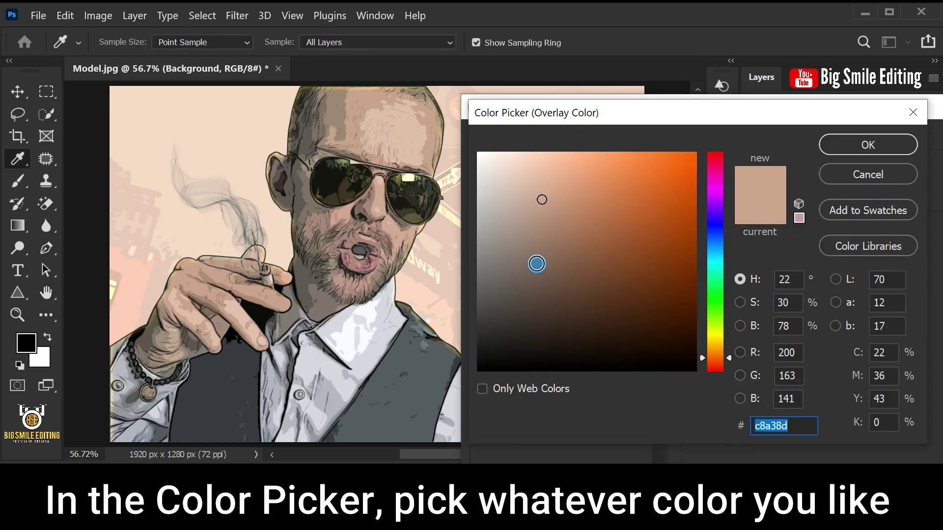
- Try several overlay colours and sample the man's forehead skin tone
{"action": "mouse_move", "coordinate": [537, 264]}
{"action": "left_mouse_down"}
{"action": "mouse_move", "coordinate": [670, 256]}
{"action": "mouse_move", "coordinate": [671, 278]}
{"action": "left_mouse_up"}
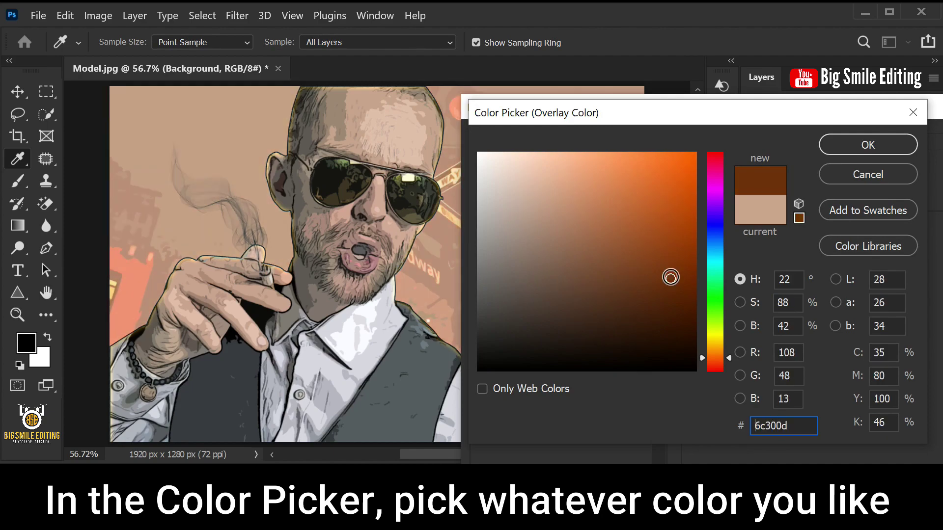
{"action": "left_click_drag", "start_coordinate": [717, 247], "coordinate": [716, 223]}
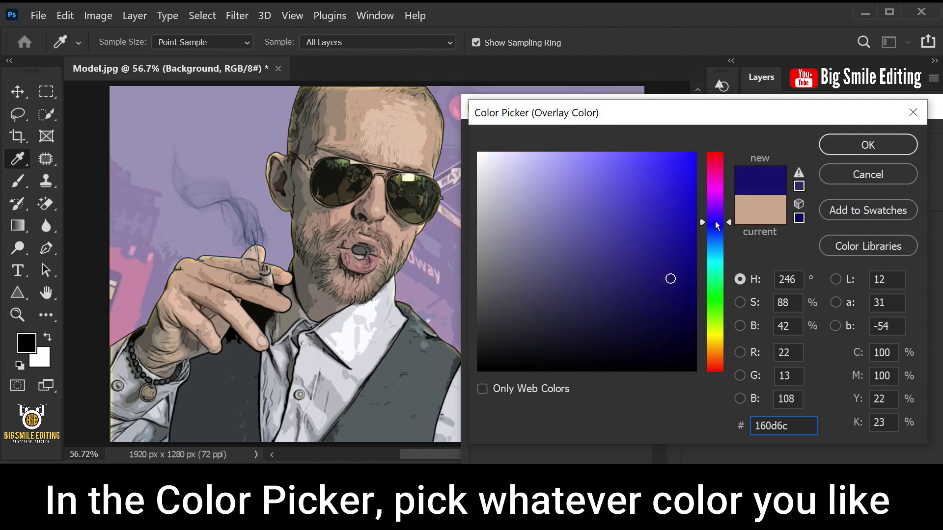
{"action": "left_click", "coordinate": [552, 333]}
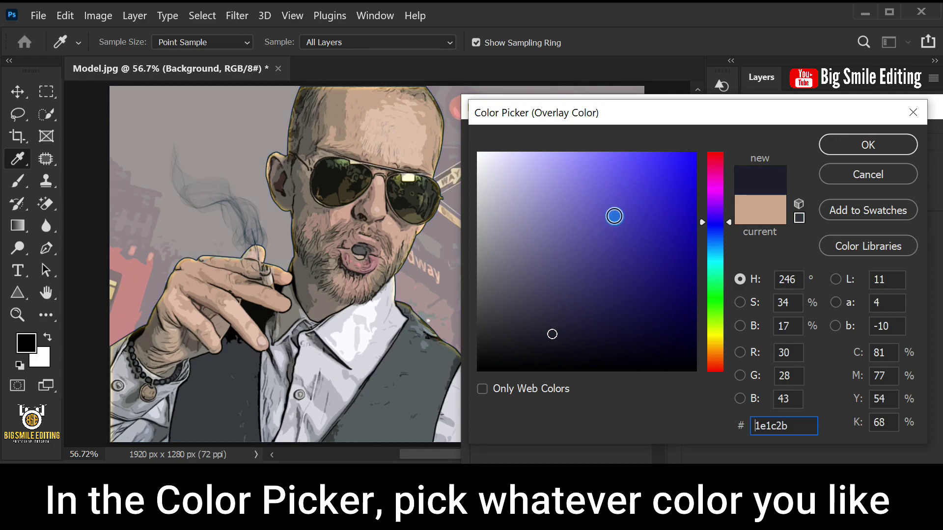
{"action": "left_click", "coordinate": [517, 197]}
{"action": "mouse_move", "coordinate": [517, 196]}
{"action": "left_mouse_down"}
{"action": "mouse_move", "coordinate": [634, 343]}
{"action": "mouse_move", "coordinate": [668, 365]}
{"action": "left_mouse_up"}
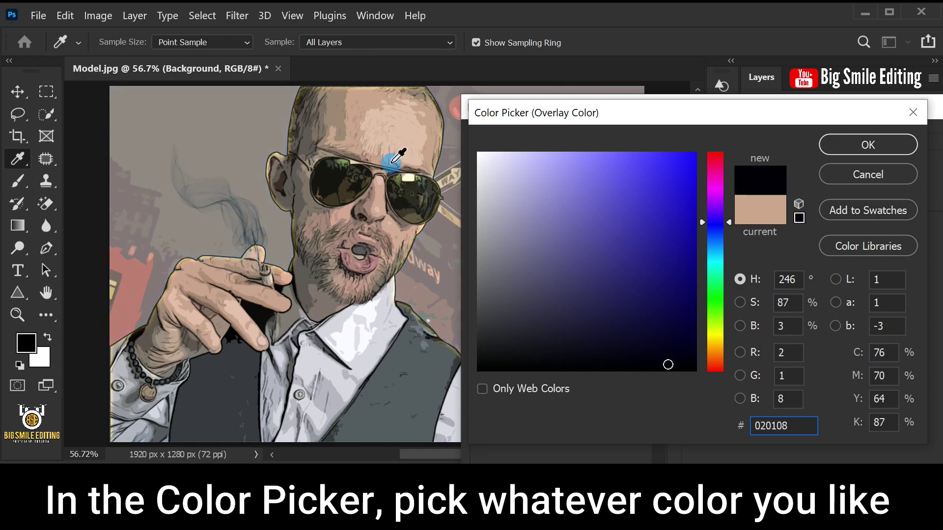
{"action": "left_click_drag", "start_coordinate": [393, 125], "coordinate": [338, 107]}
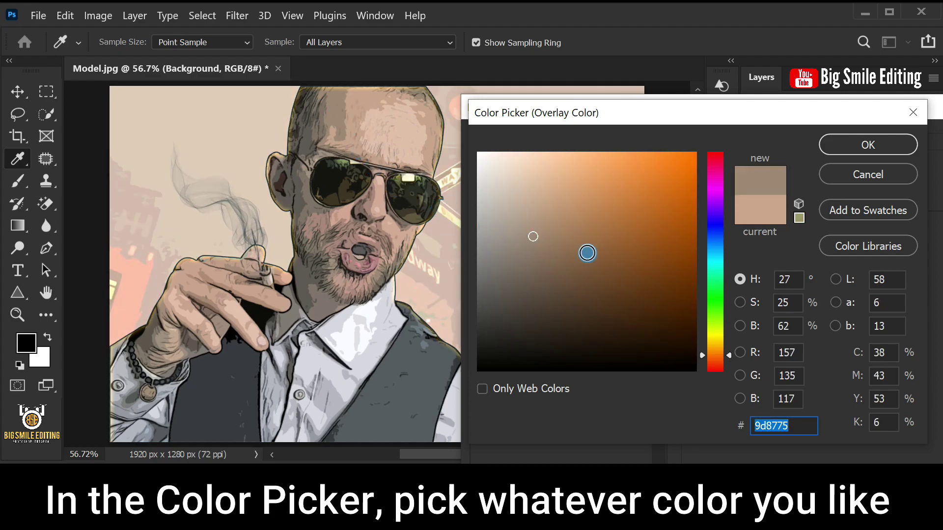
- Set the overlay colour to muted beige 9d8775 and apply it
{"action": "left_click", "coordinate": [792, 423]}
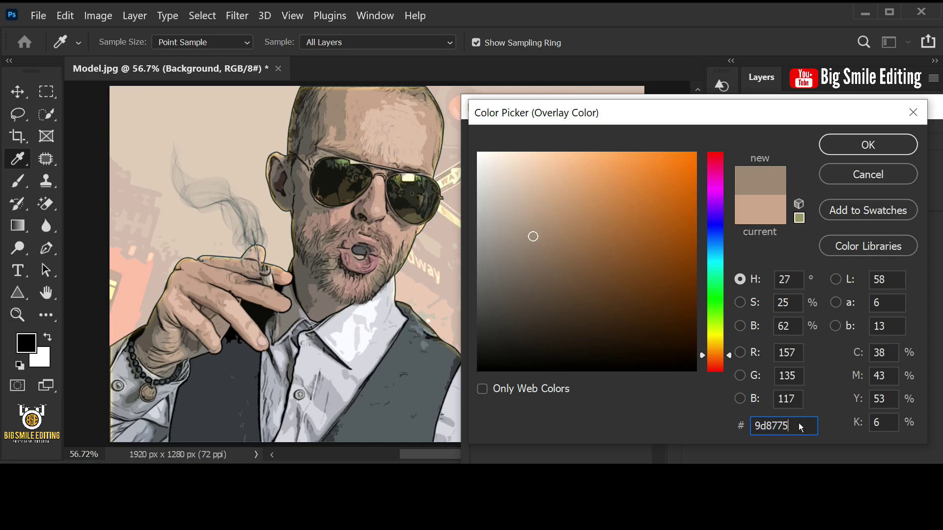
{"action": "left_click", "coordinate": [846, 145]}
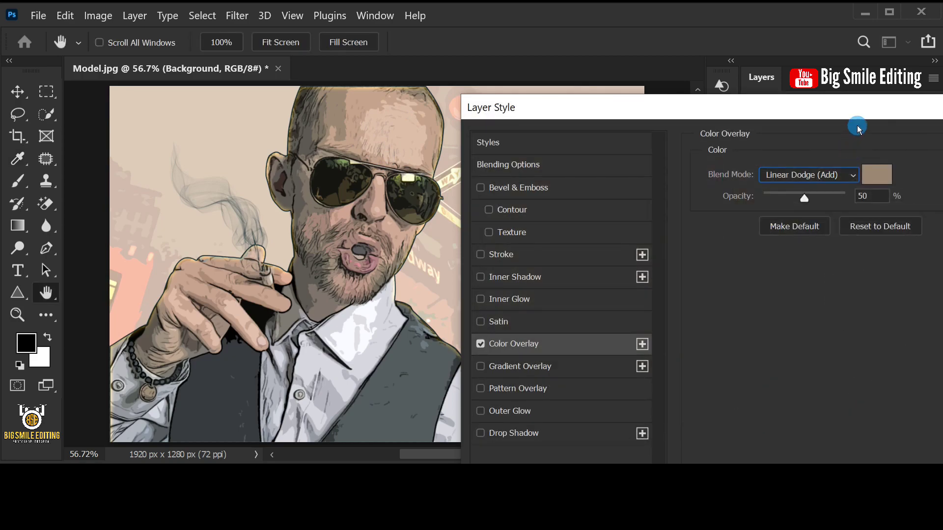
{"action": "left_click", "coordinate": [876, 198]}
{"action": "left_click_drag", "start_coordinate": [904, 107], "coordinate": [595, 121]}
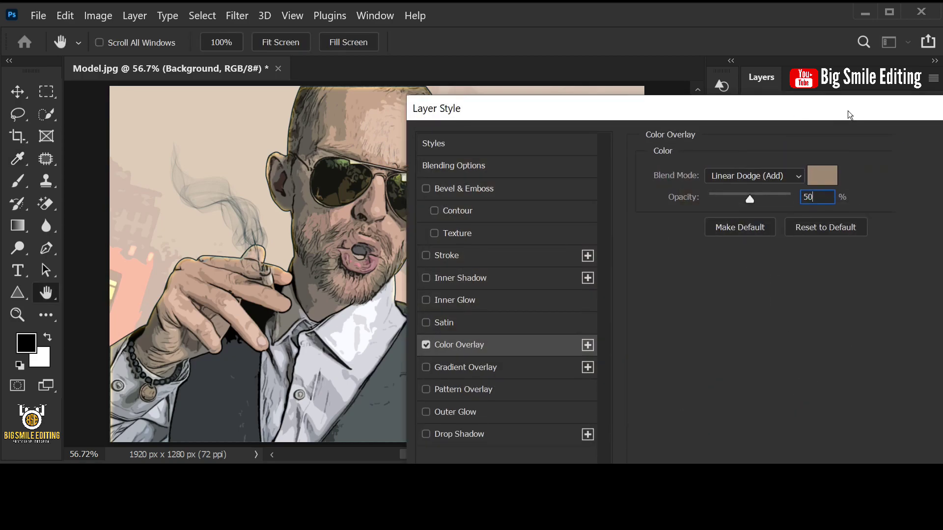
{"action": "left_click", "coordinate": [734, 160]}
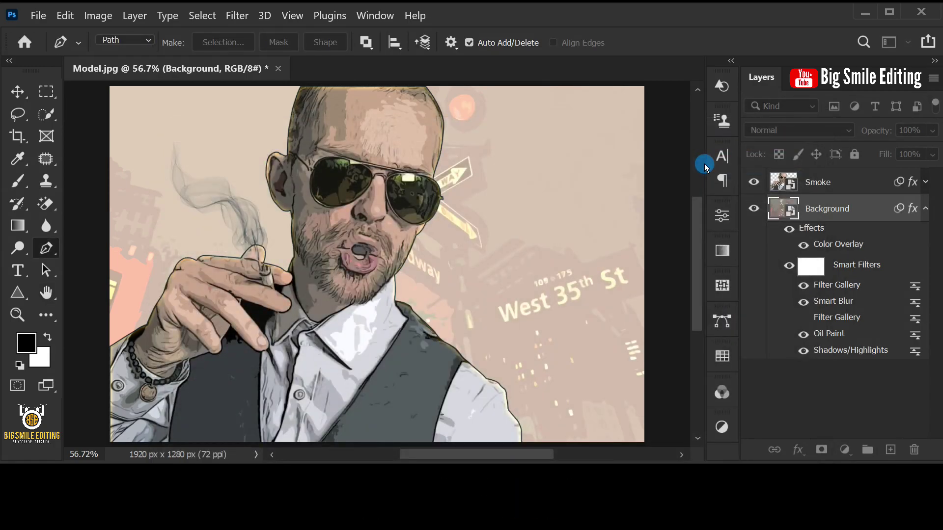
- Set horizontal type to GTA FONT Regular 48 pt, Smooth anti-aliasing, centred
{"action": "left_click", "coordinate": [816, 185]}
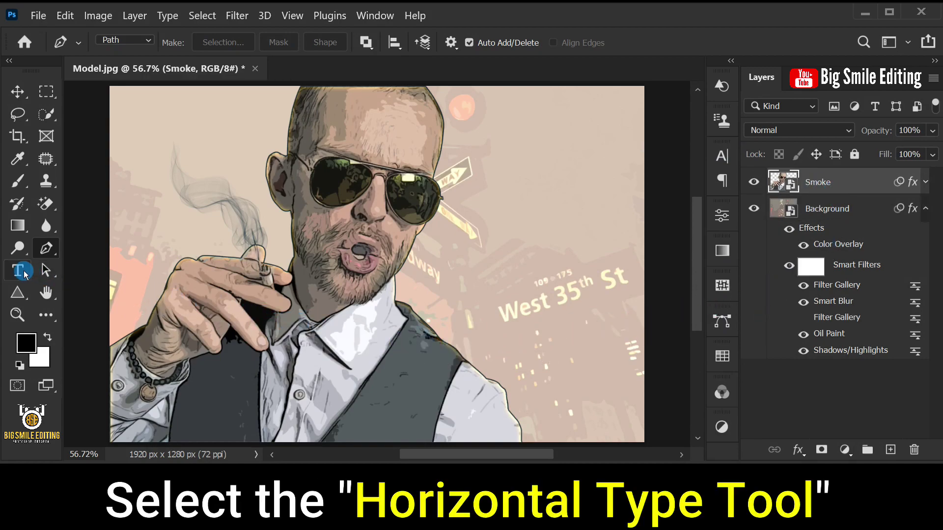
{"action": "left_click_drag", "start_coordinate": [17, 271], "coordinate": [72, 273]}
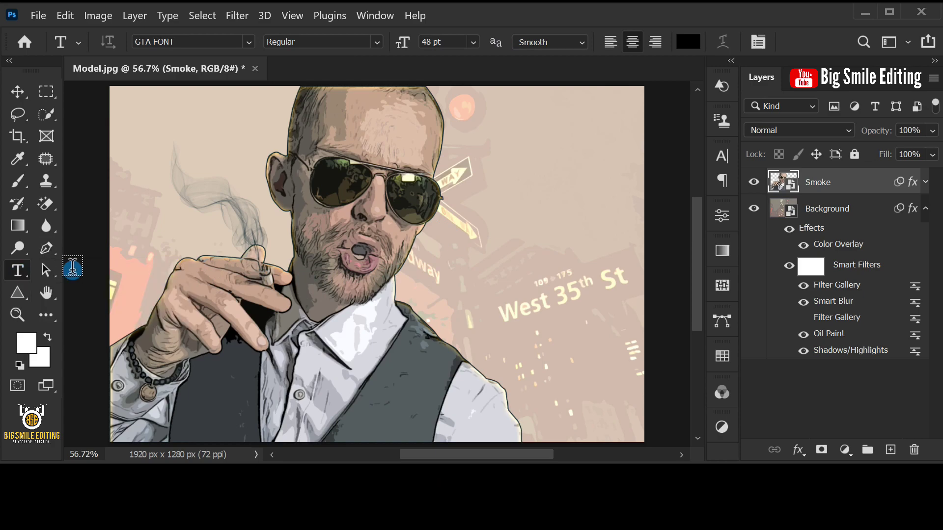
{"action": "left_click", "coordinate": [195, 41]}
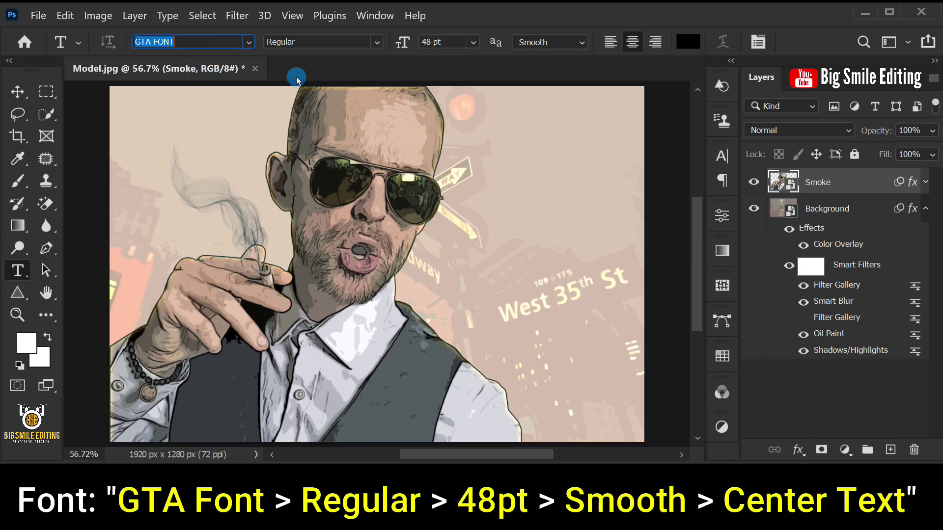
{"action": "left_click", "coordinate": [314, 41]}
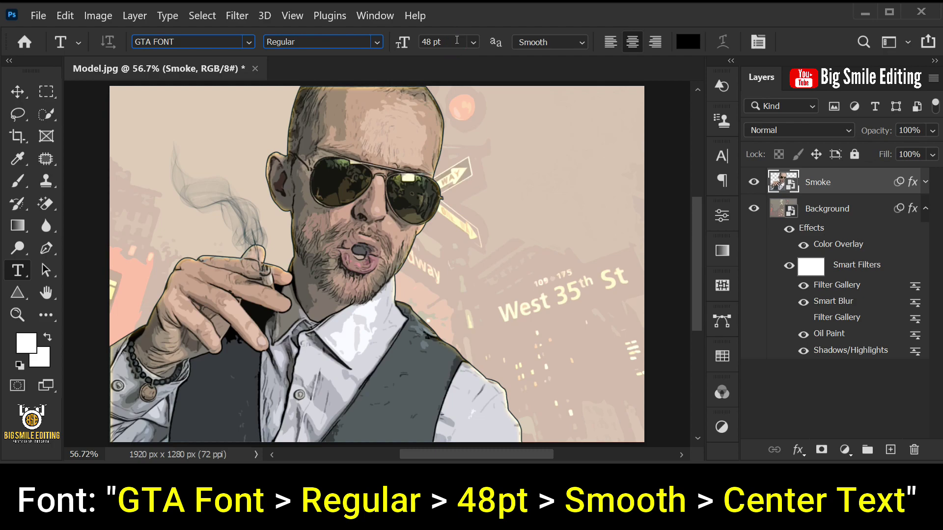
{"action": "left_click", "coordinate": [538, 44]}
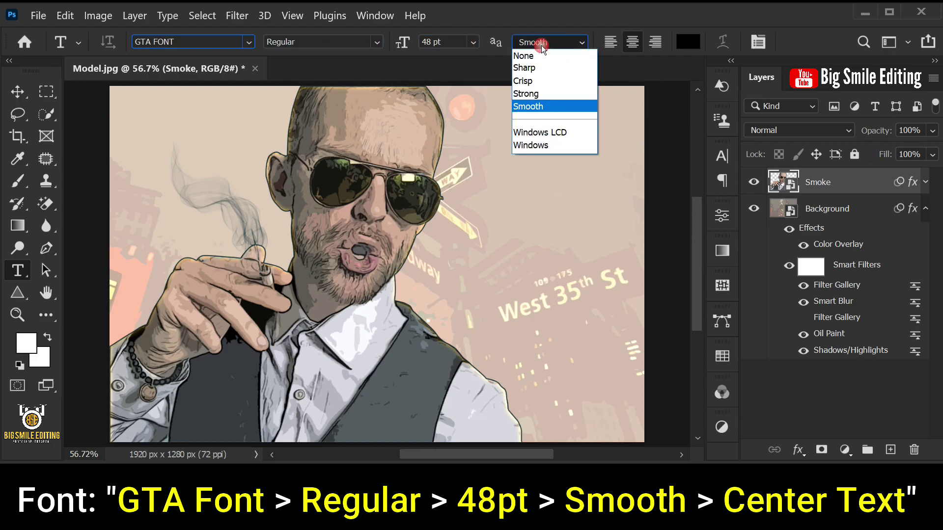
{"action": "left_click", "coordinate": [528, 107]}
{"action": "left_click", "coordinate": [631, 42]}
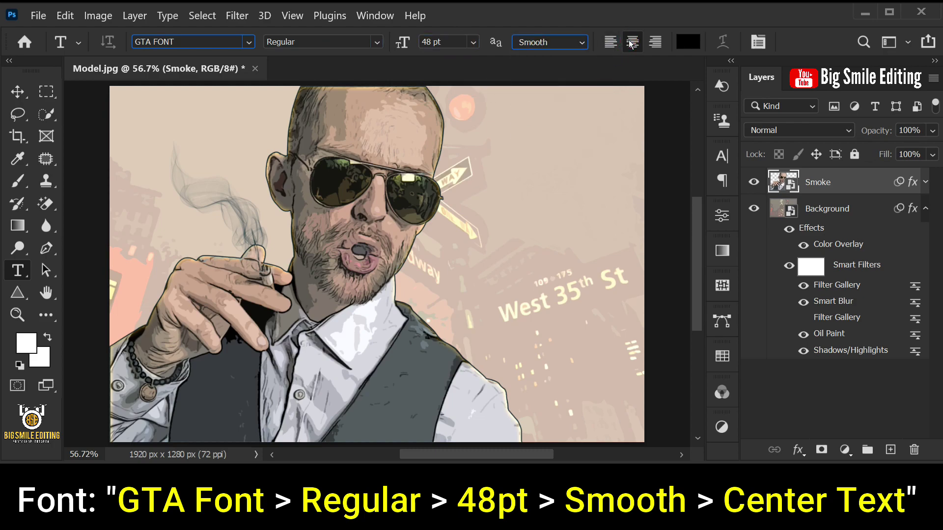
- Set the text colour to white (ffffff)
{"action": "left_click", "coordinate": [688, 41]}
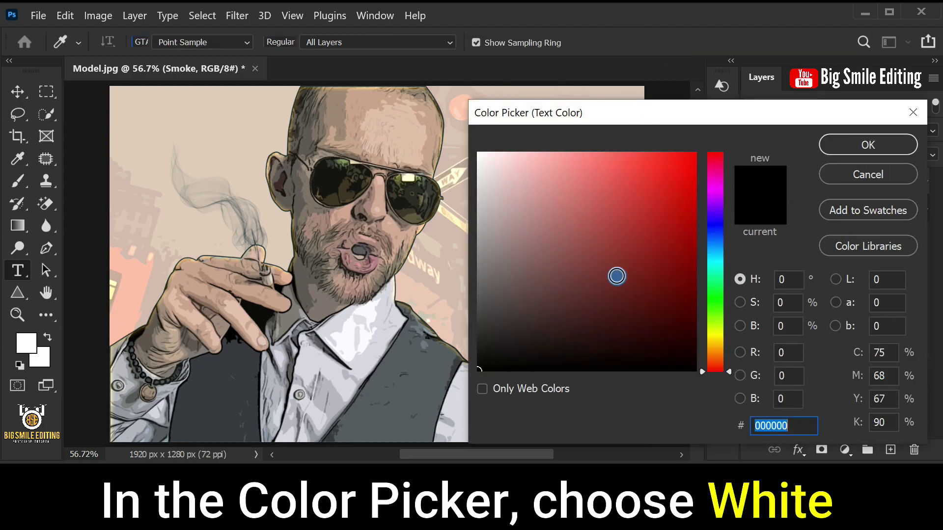
{"action": "left_click_drag", "start_coordinate": [617, 276], "coordinate": [450, 133]}
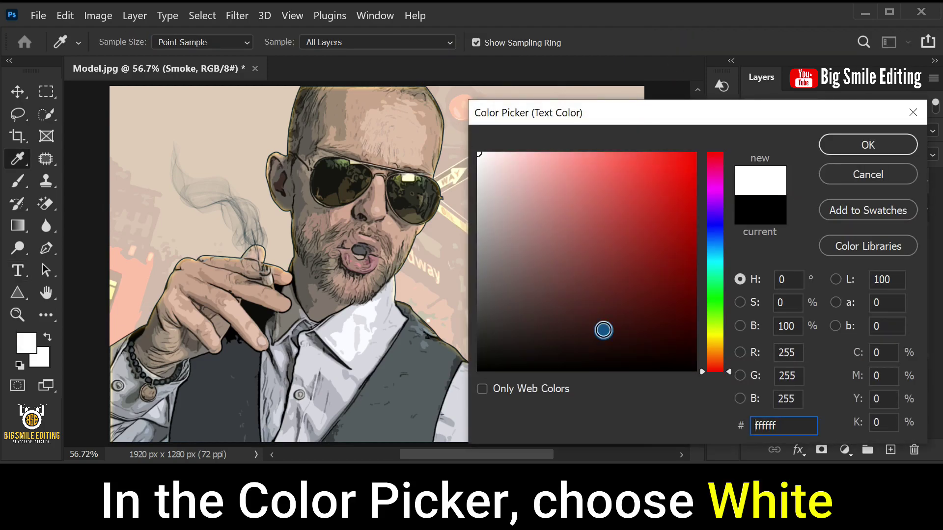
{"action": "left_click", "coordinate": [854, 149]}
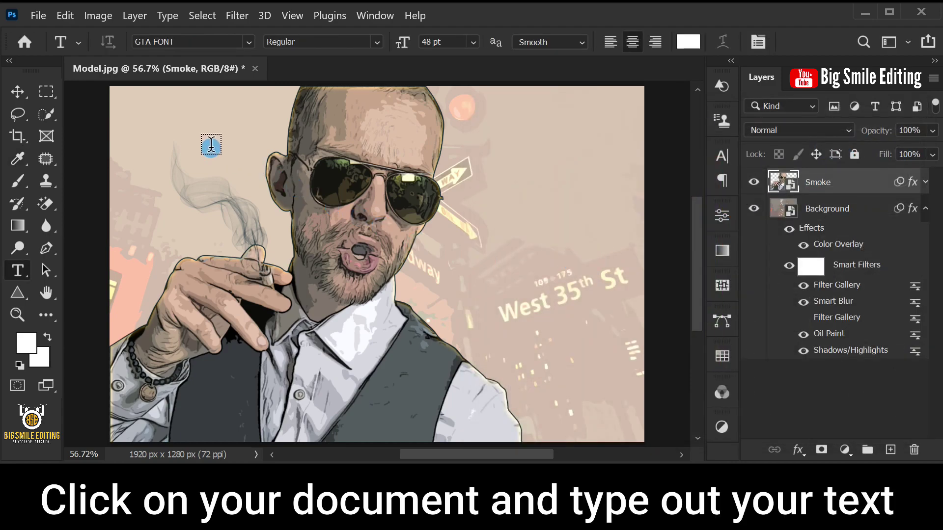
- Type the three-line title grand / theft / auto on the canvas and commit it
{"action": "left_click", "coordinate": [211, 158]}
{"action": "type", "text": "GTA"}
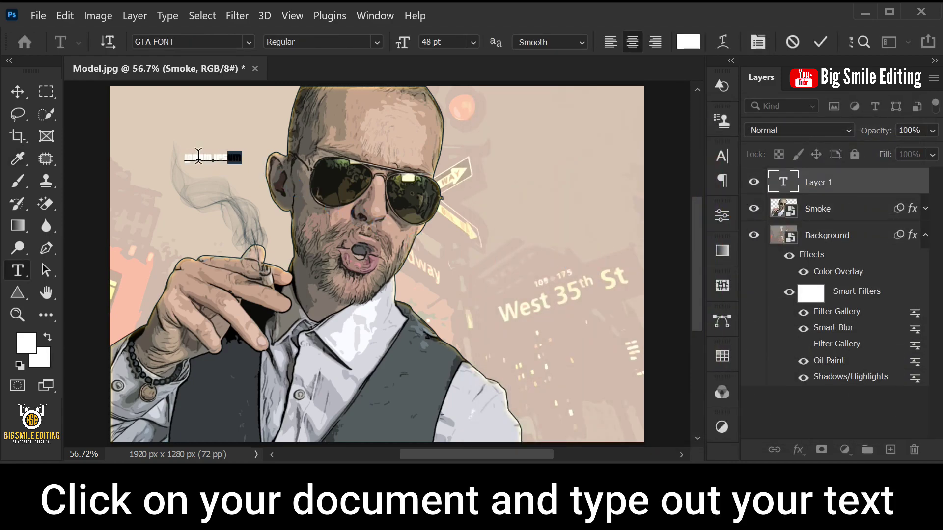
{"action": "type", "text": "d"}
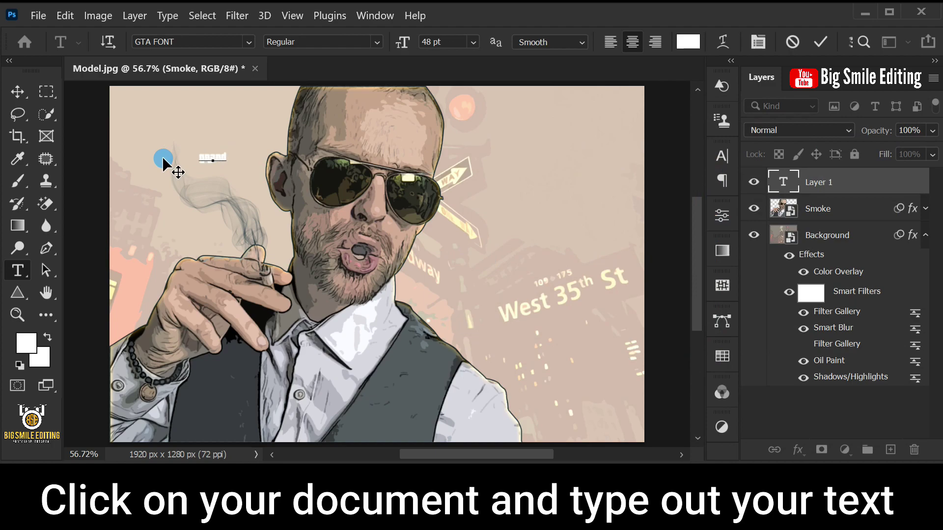
{"action": "key", "text": "Return"}
{"action": "type", "text": "theft"}
{"action": "key", "text": "Return"}
{"action": "type", "text": "auto"}
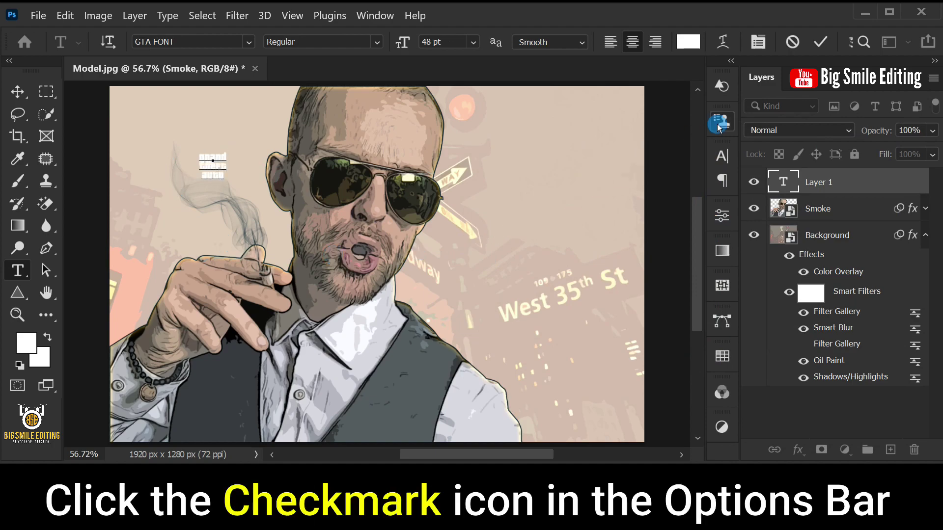
{"action": "left_click", "coordinate": [819, 43]}
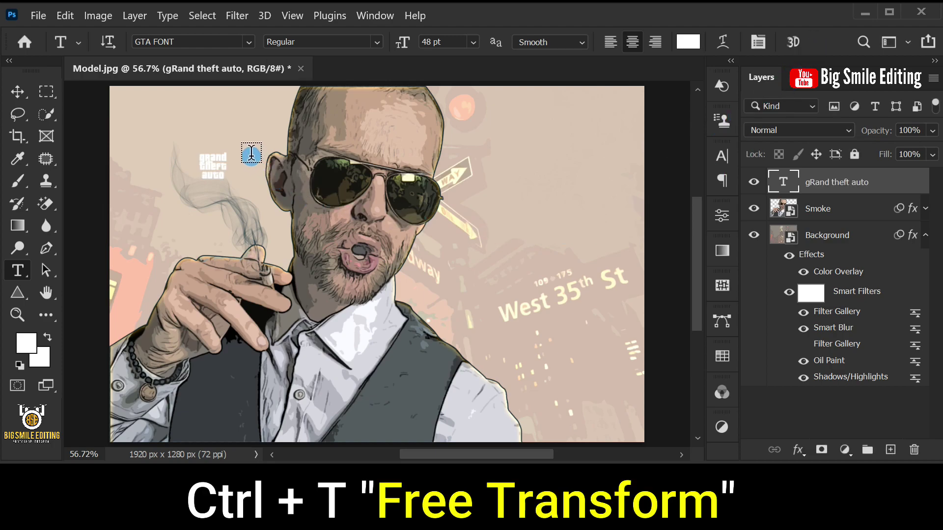
- Enlarge the title to about 448% and adjust the spacing before 'theft'
{"action": "key", "text": "ctrl+t"}
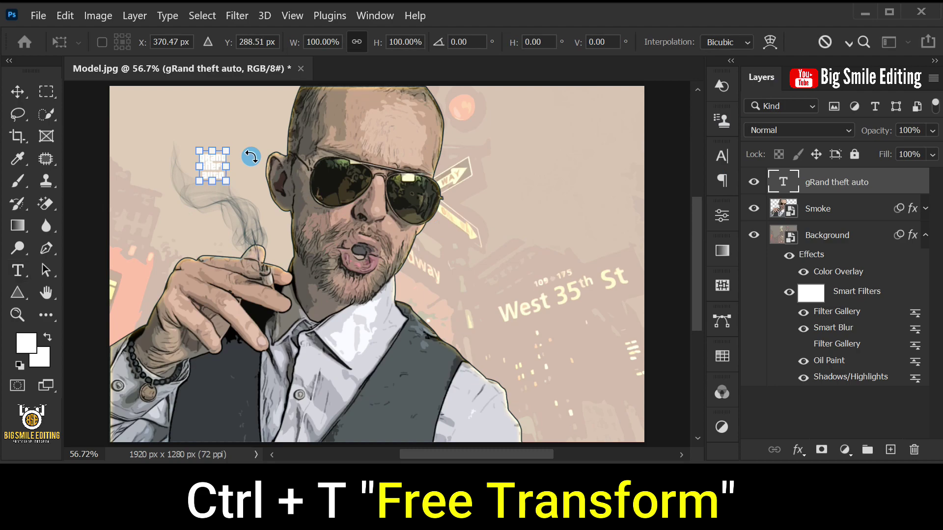
{"action": "left_click_drag", "start_coordinate": [225, 183], "coordinate": [345, 271]}
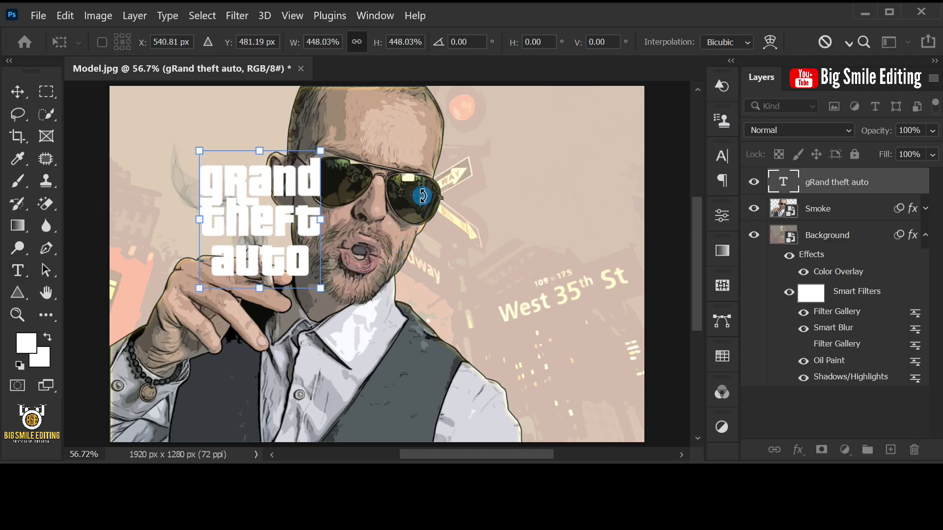
{"action": "key", "text": "Return"}
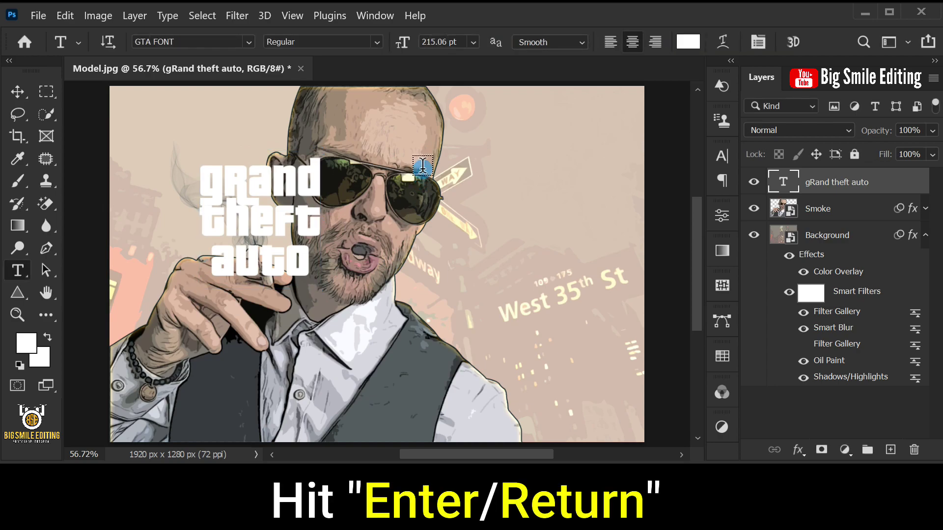
{"action": "left_click", "coordinate": [204, 219]}
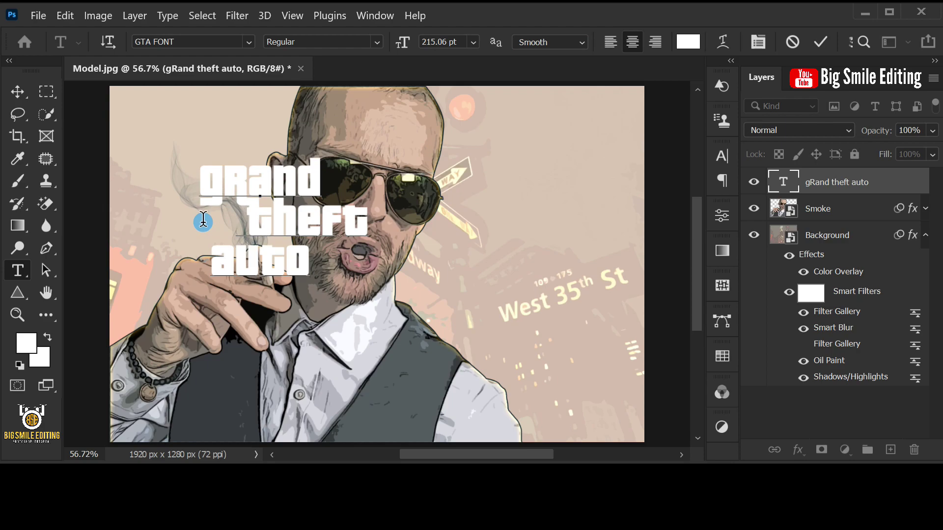
{"action": "key", "text": "BackSpace"}
{"action": "key", "text": "BackSpace"}
{"action": "key", "text": "BackSpace"}
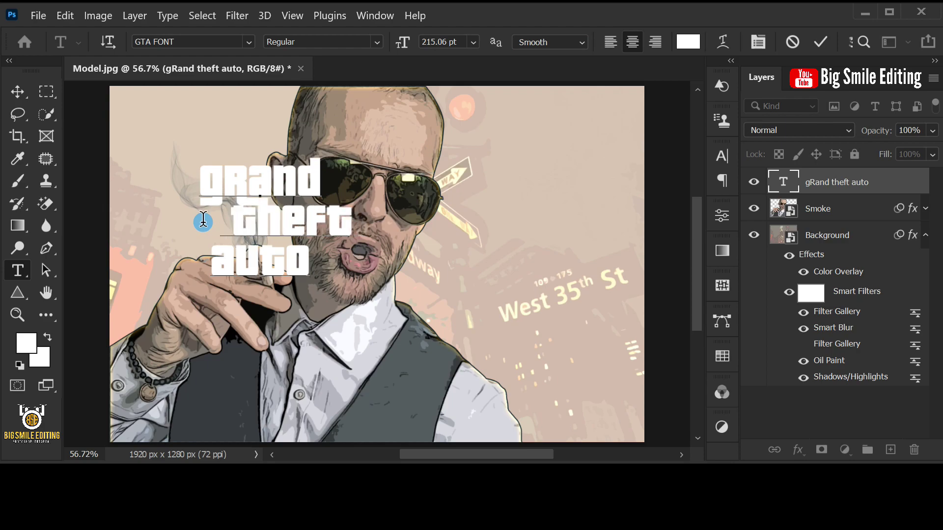
{"action": "left_click", "coordinate": [815, 43]}
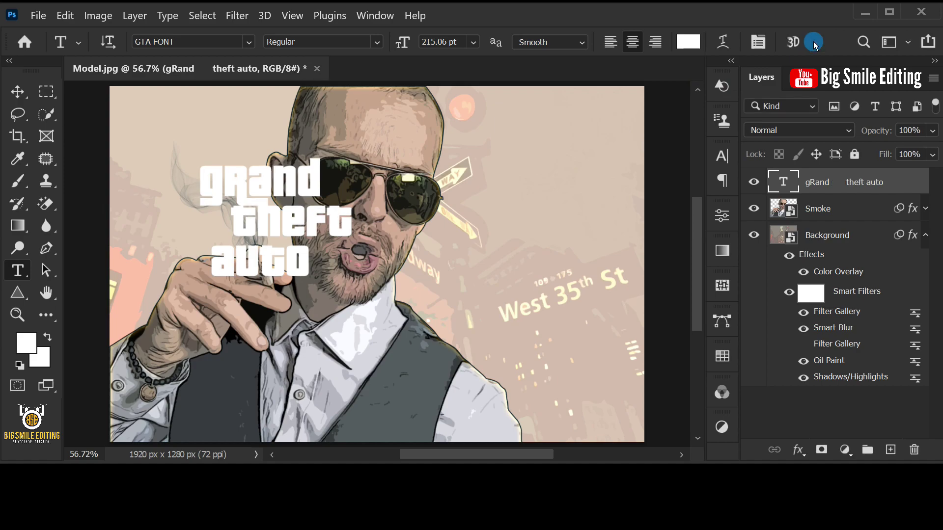
- Add a 7 px Outside stroke with Normal blending to the title
{"action": "left_click", "coordinate": [801, 453]}
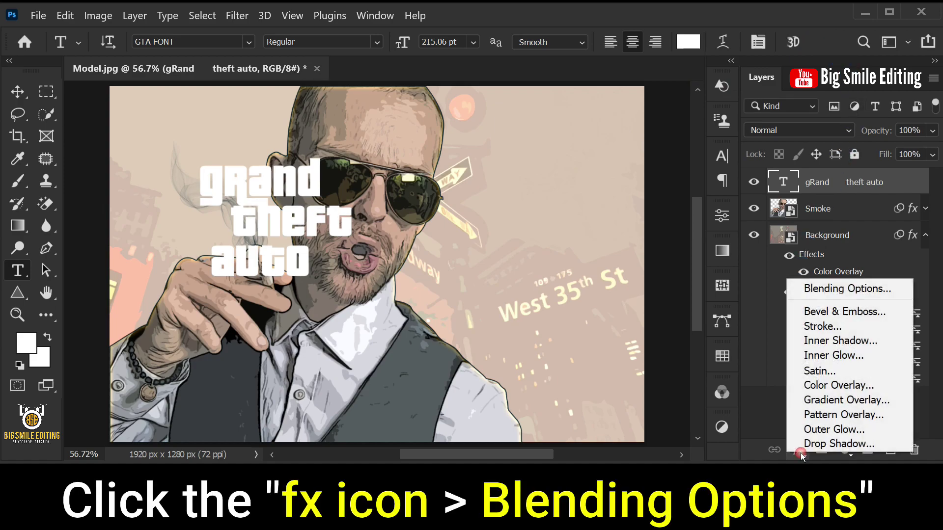
{"action": "left_click", "coordinate": [842, 289]}
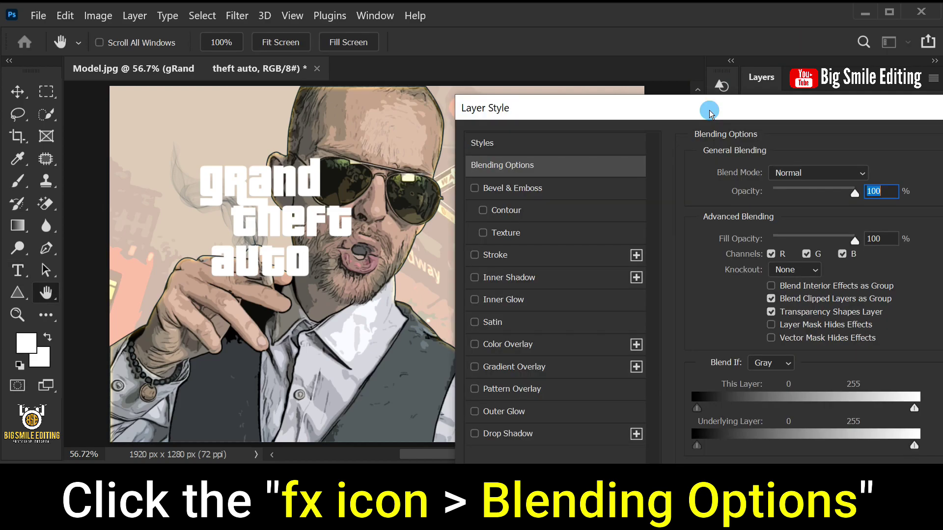
{"action": "left_click", "coordinate": [525, 256]}
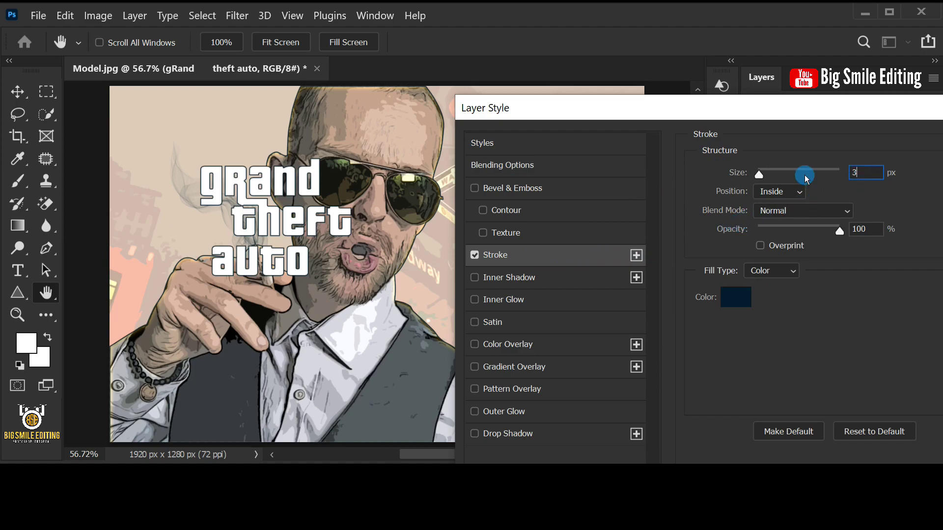
{"action": "left_click_drag", "start_coordinate": [759, 173], "coordinate": [762, 175]}
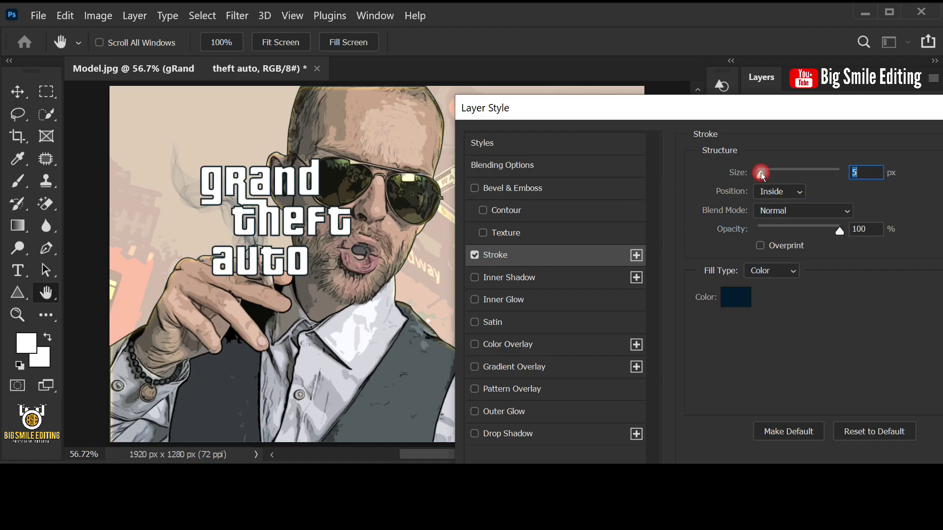
{"action": "left_click", "coordinate": [780, 192]}
{"action": "left_click", "coordinate": [775, 209]}
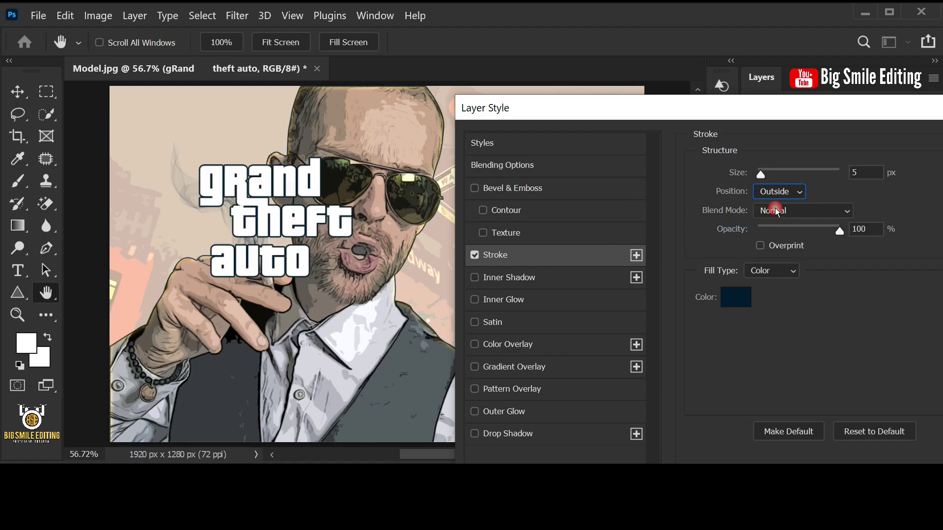
{"action": "left_click", "coordinate": [762, 175]}
{"action": "left_click", "coordinate": [763, 175]}
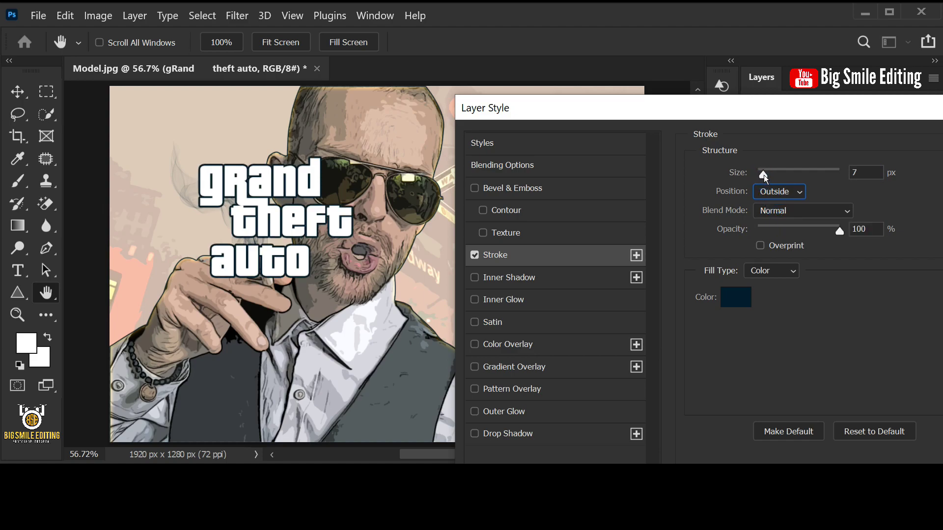
{"action": "left_click", "coordinate": [846, 206]}
{"action": "key", "text": "Escape"}
- Set the title stroke colour to black 000000 and apply it
{"action": "left_click", "coordinate": [732, 293]}
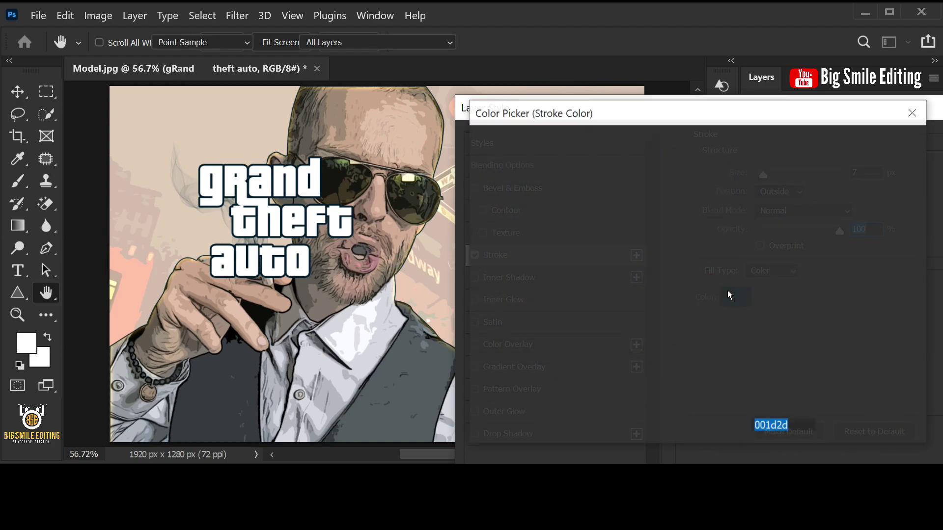
{"action": "type", "text": "000000"}
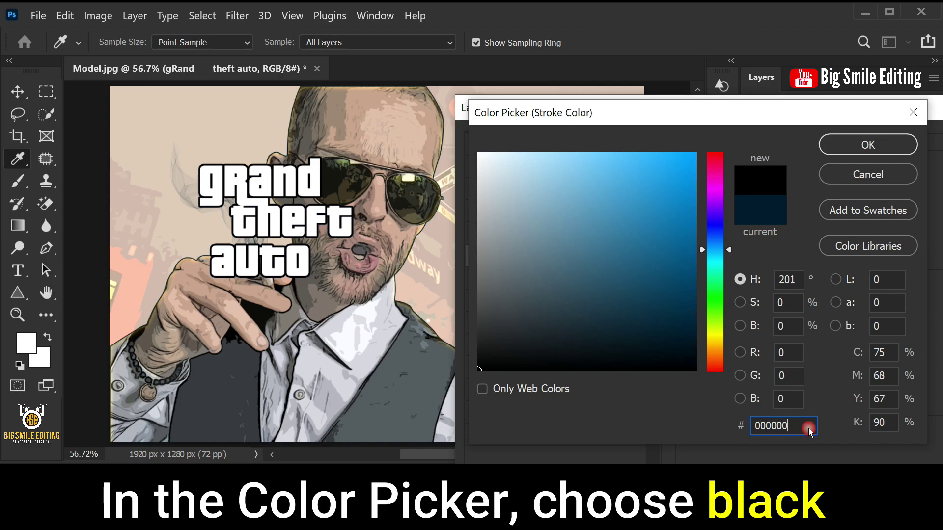
{"action": "left_click", "coordinate": [839, 147]}
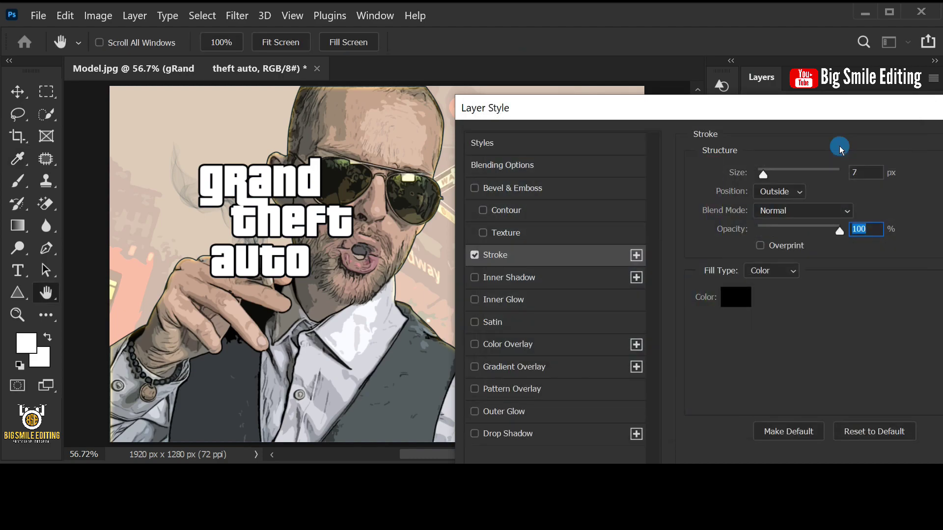
{"action": "left_click_drag", "start_coordinate": [884, 109], "coordinate": [738, 121]}
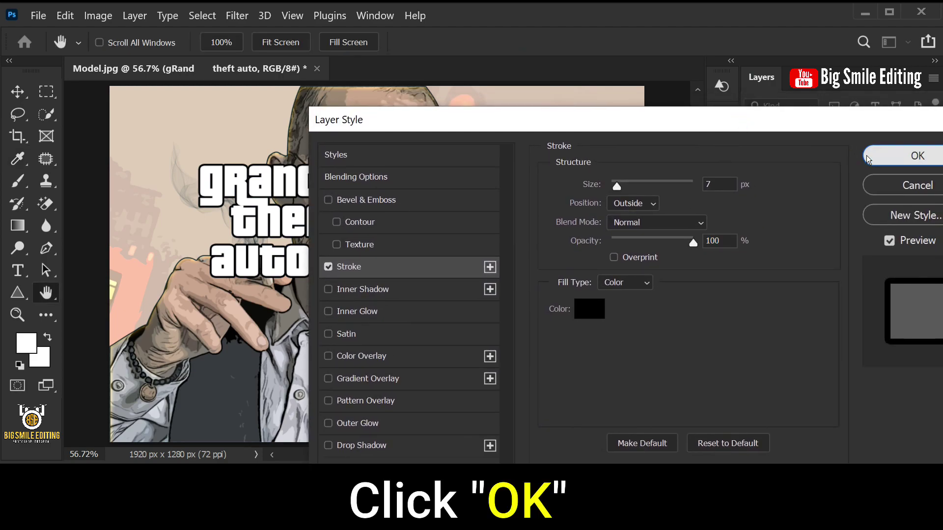
{"action": "left_click", "coordinate": [868, 158]}
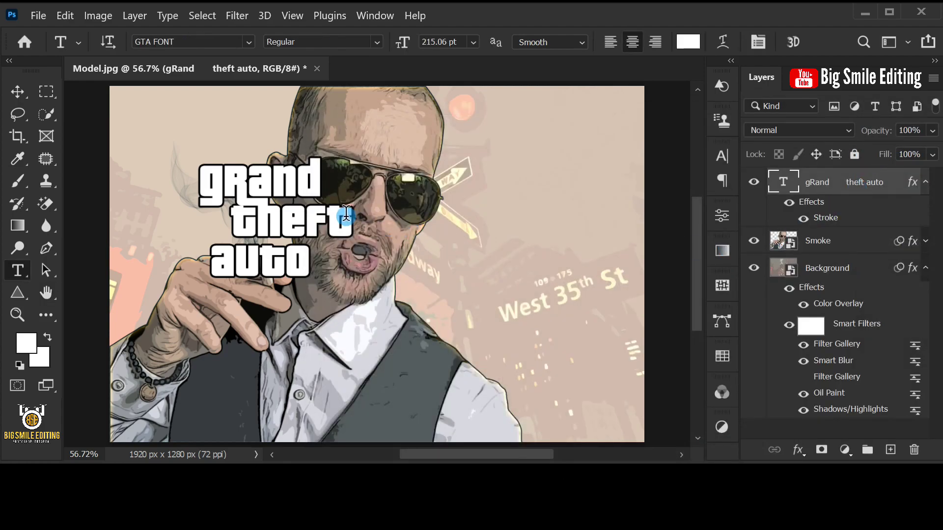
- Move the title to the upper right beside the man's head
{"action": "key", "text": "ctrl+t"}
{"action": "mouse_move", "coordinate": [232, 249]}
{"action": "left_mouse_down"}
{"action": "mouse_move", "coordinate": [511, 202]}
{"action": "mouse_move", "coordinate": [555, 256]}
{"action": "mouse_move", "coordinate": [552, 248]}
{"action": "left_mouse_up"}
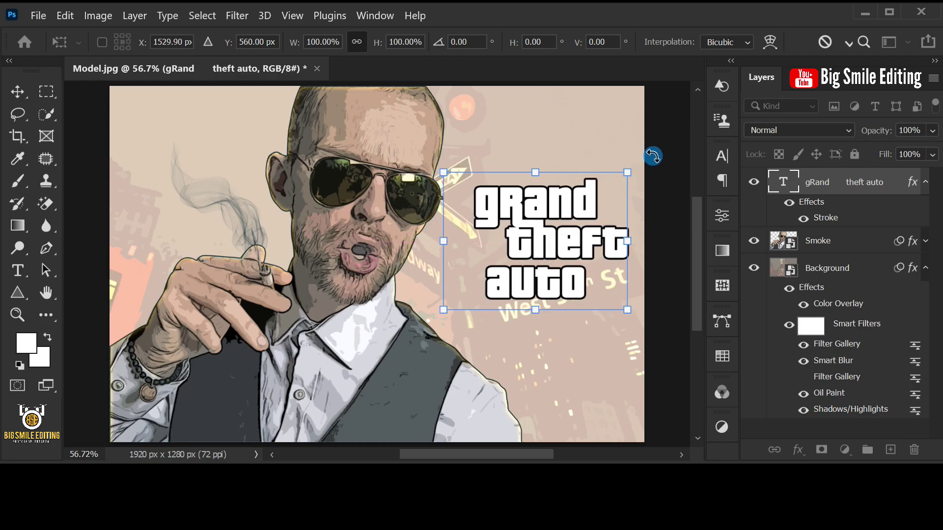
{"action": "key", "text": "Return"}
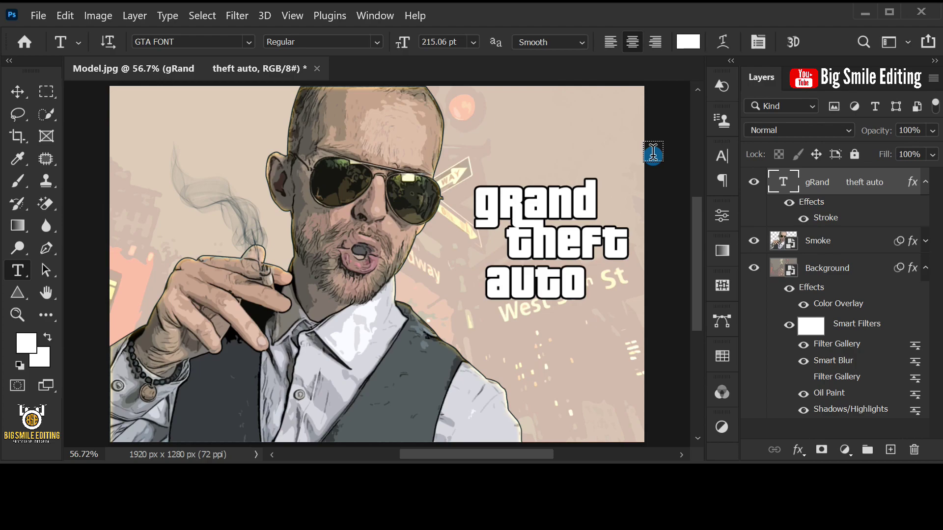
- Toggle the title and Smoke layer visibility to compare the result
{"action": "left_click", "coordinate": [751, 191]}
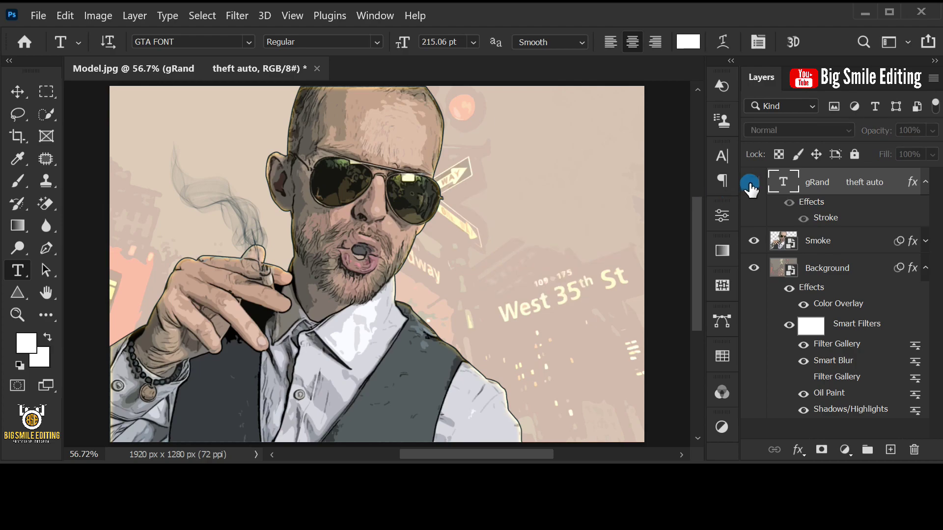
{"action": "left_click", "coordinate": [753, 185]}
{"action": "left_click", "coordinate": [753, 242]}
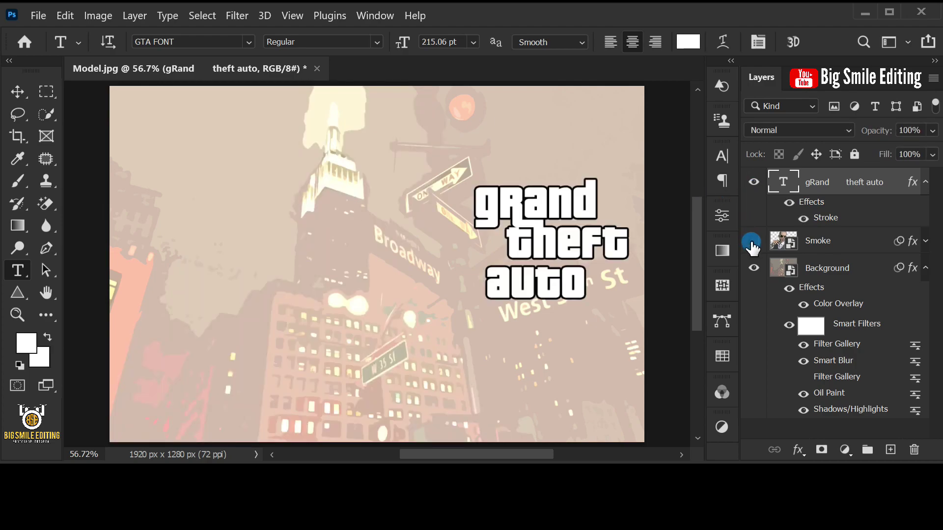
{"action": "left_click", "coordinate": [753, 242]}
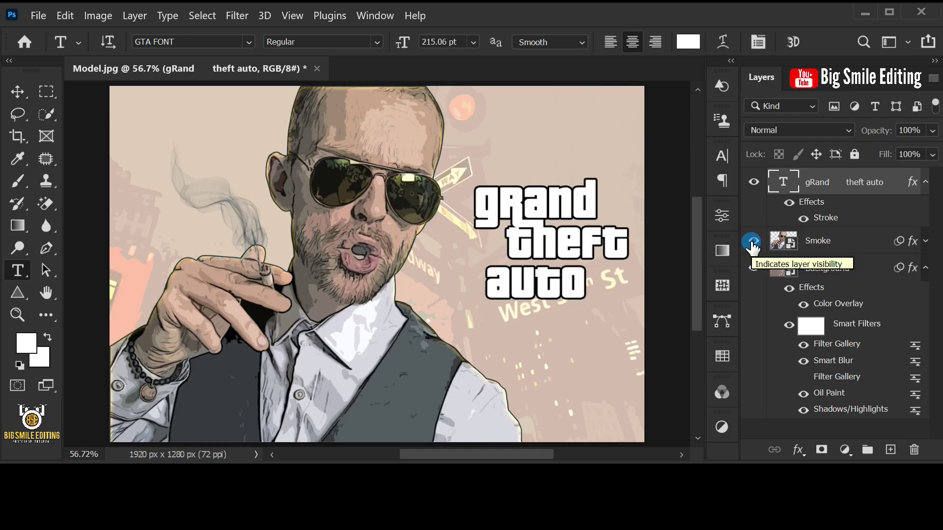